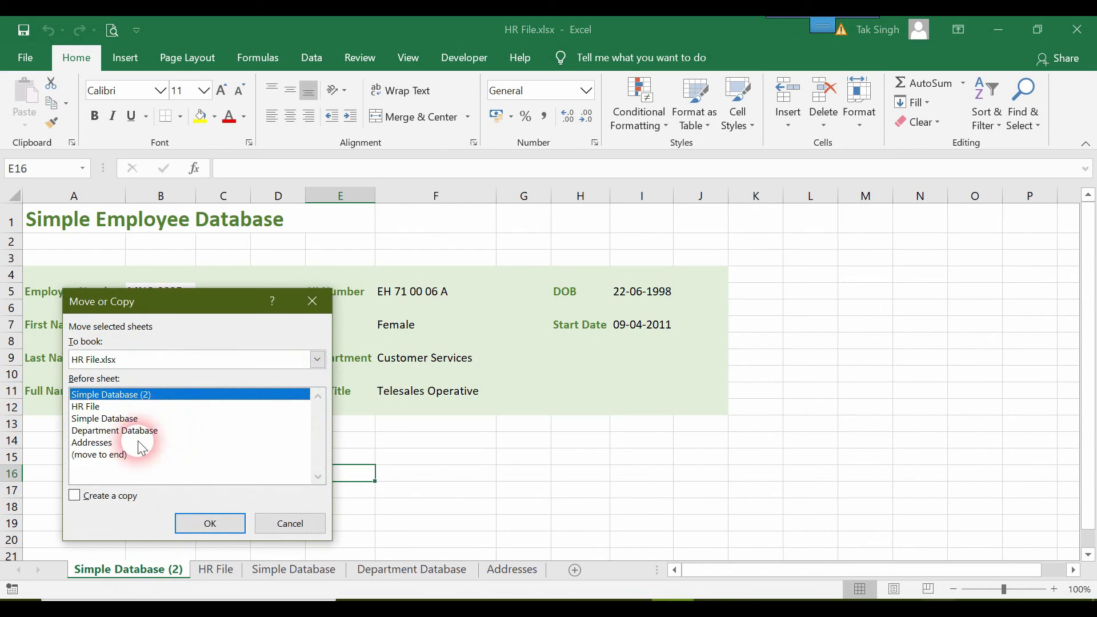
# Create a copy of the Simple Database (2) sheet and place it before the original sheet.
pyautogui.click(80, 495)
pyautogui.click(225, 526)
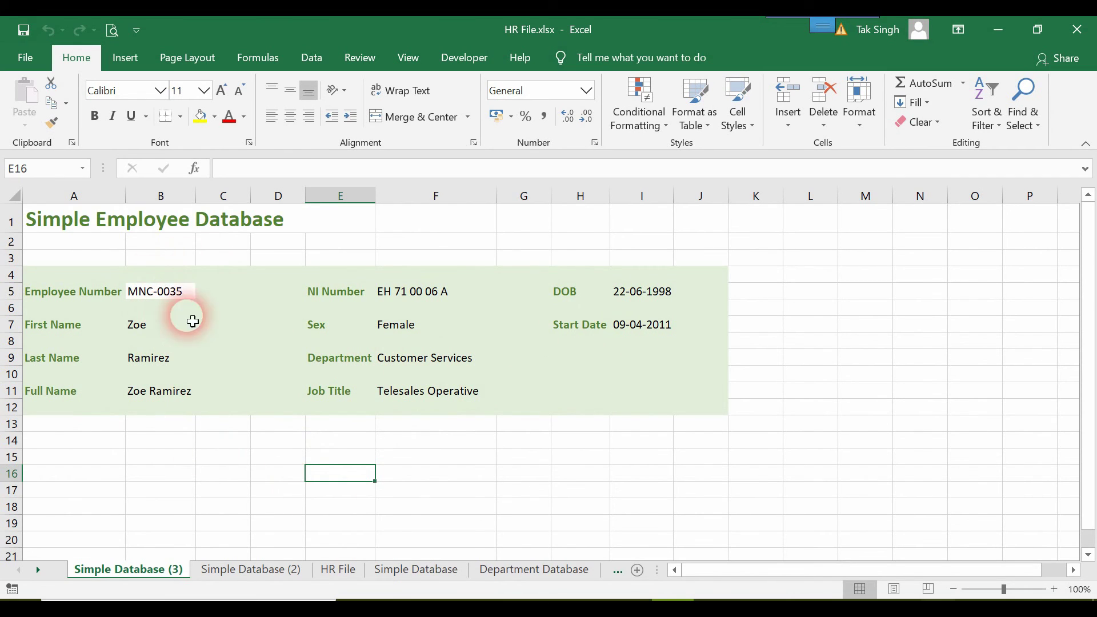
# Examine the key columns on the HR File, Department Database and Addresses sheets, and return to the Simple Database (3) sheet.
pyautogui.click(351, 572)
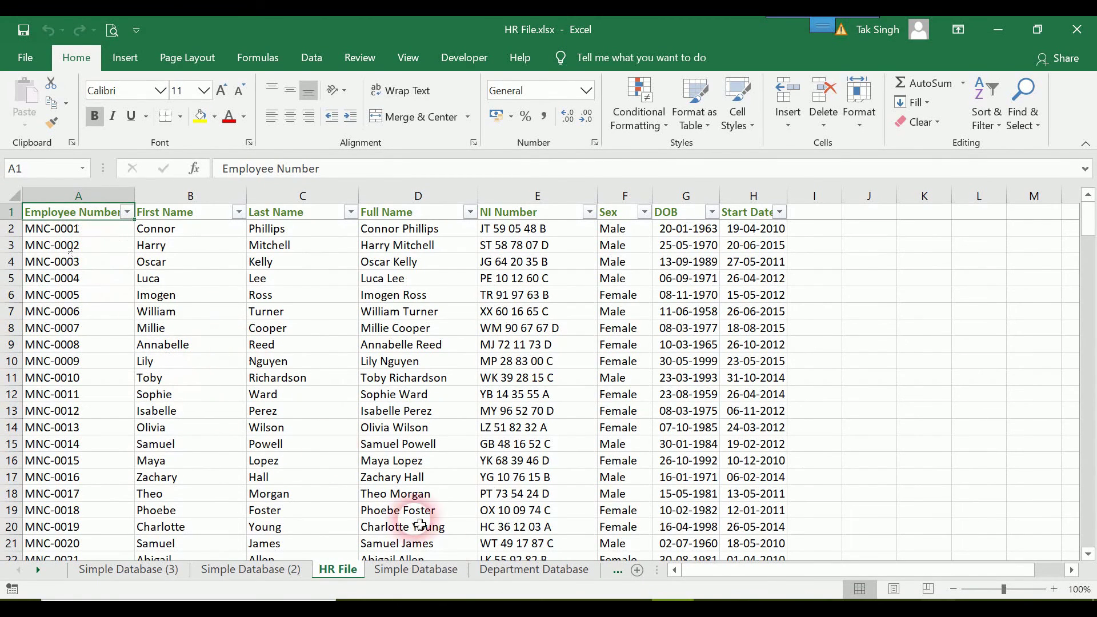
pyautogui.click(544, 571)
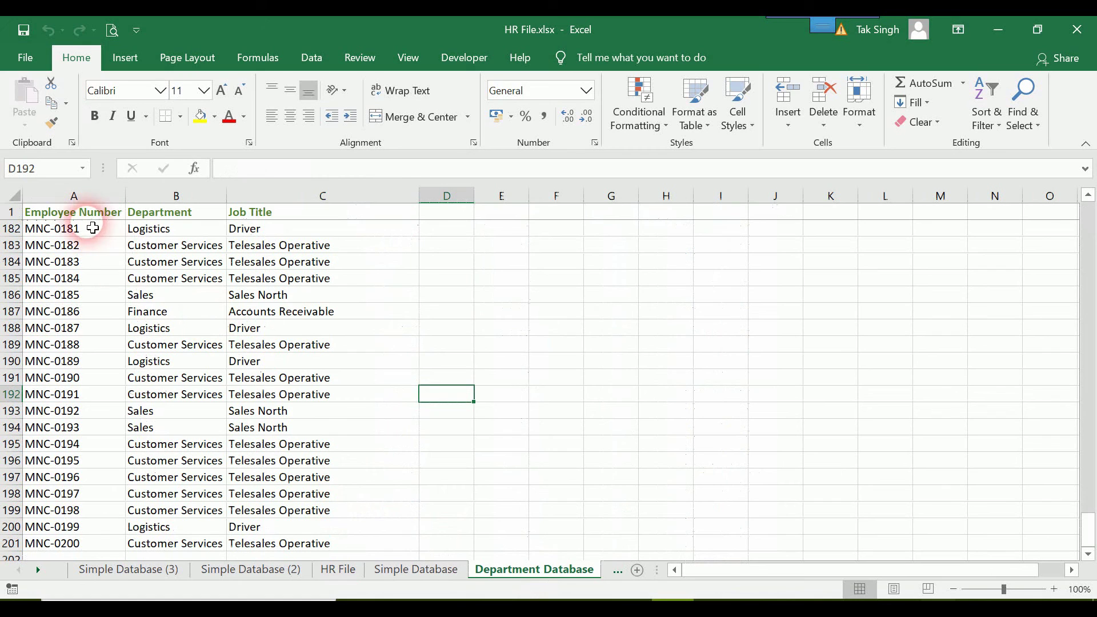
pyautogui.click(38, 570)
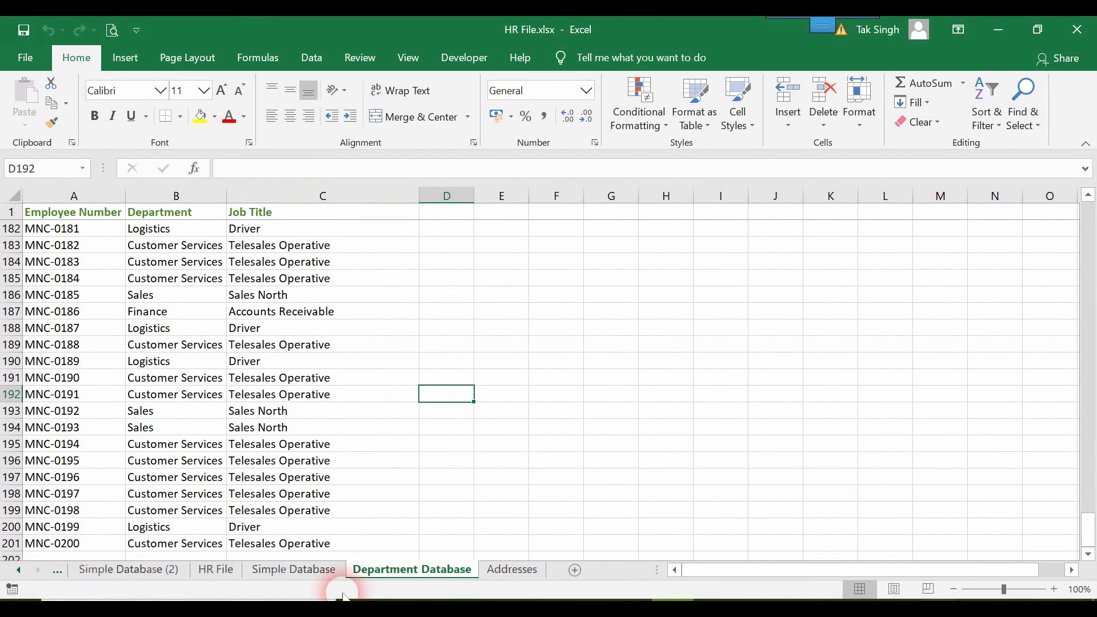
pyautogui.click(511, 569)
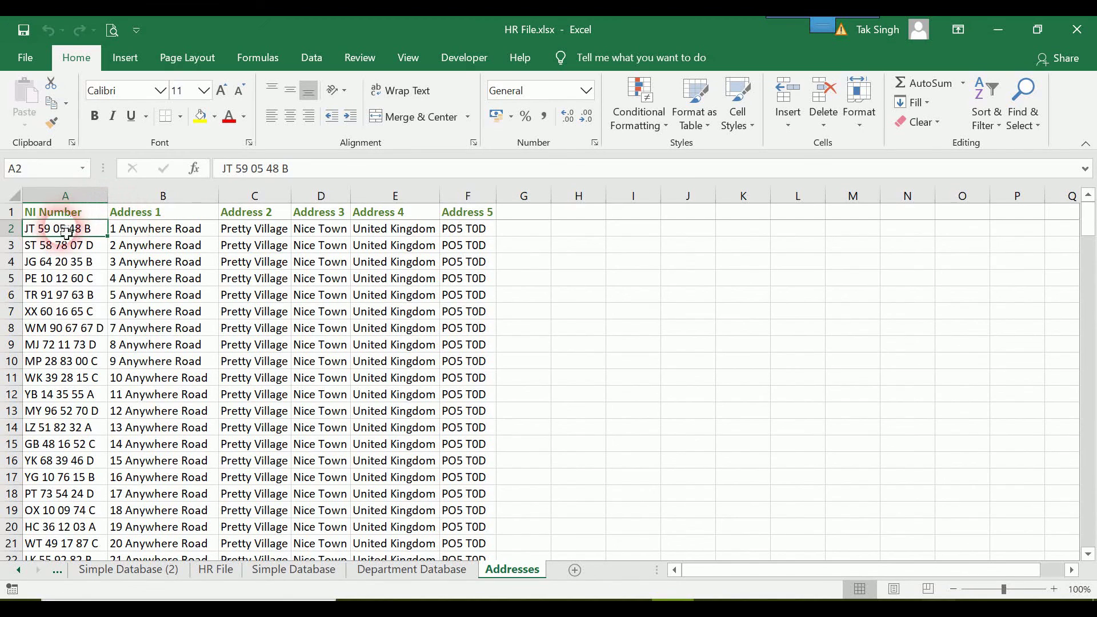
pyautogui.click(21, 571)
pyautogui.click(171, 570)
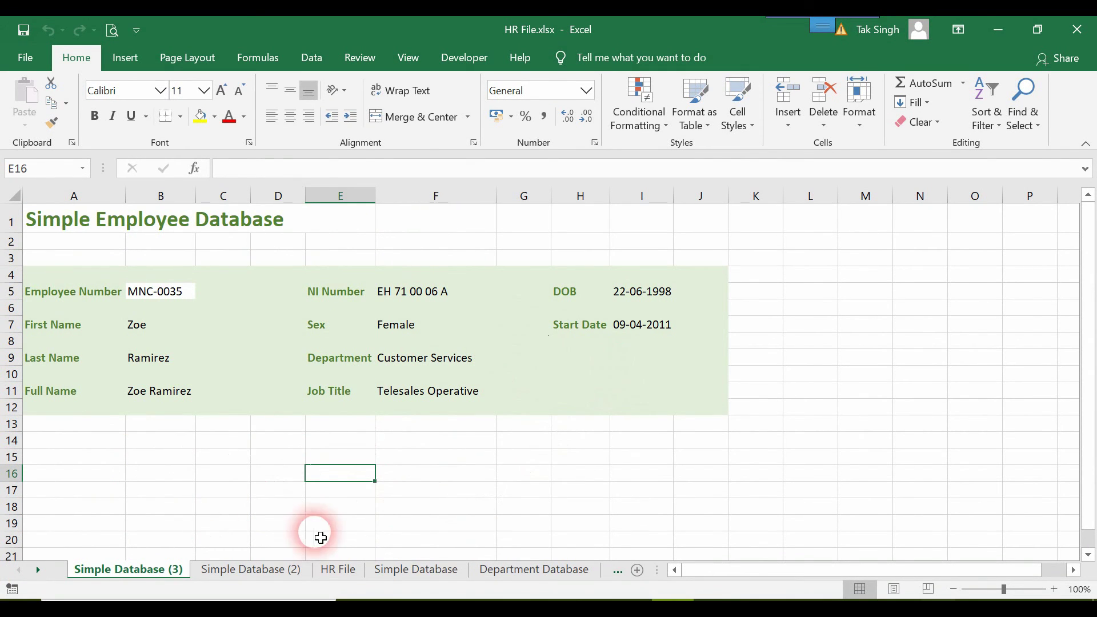
pyautogui.click(638, 571)
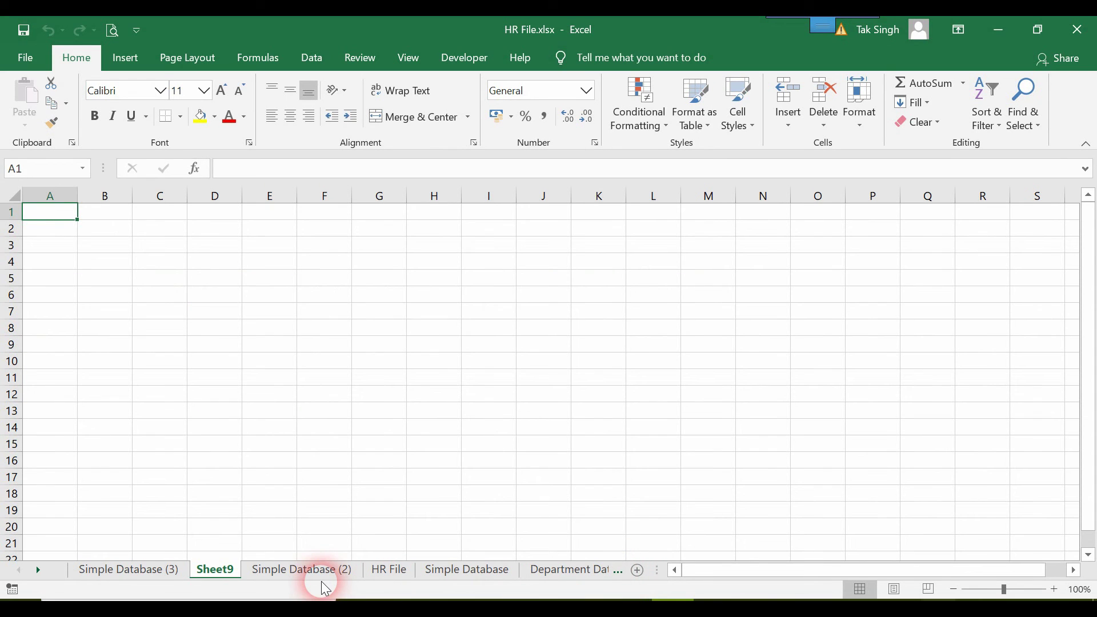
pyautogui.rightClick(216, 570)
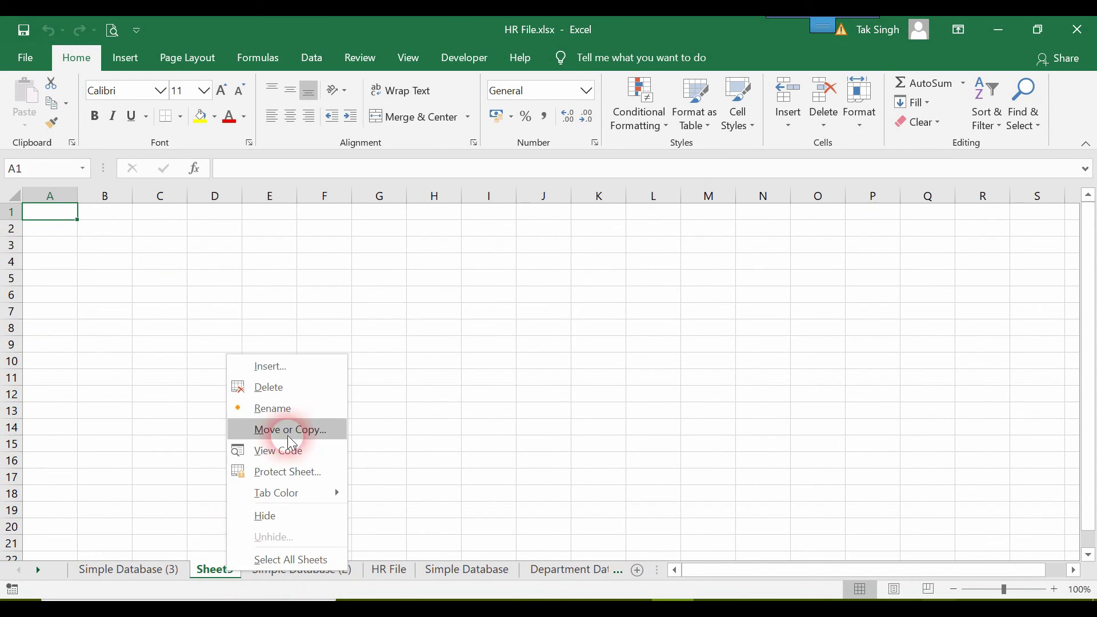
pyautogui.click(291, 388)
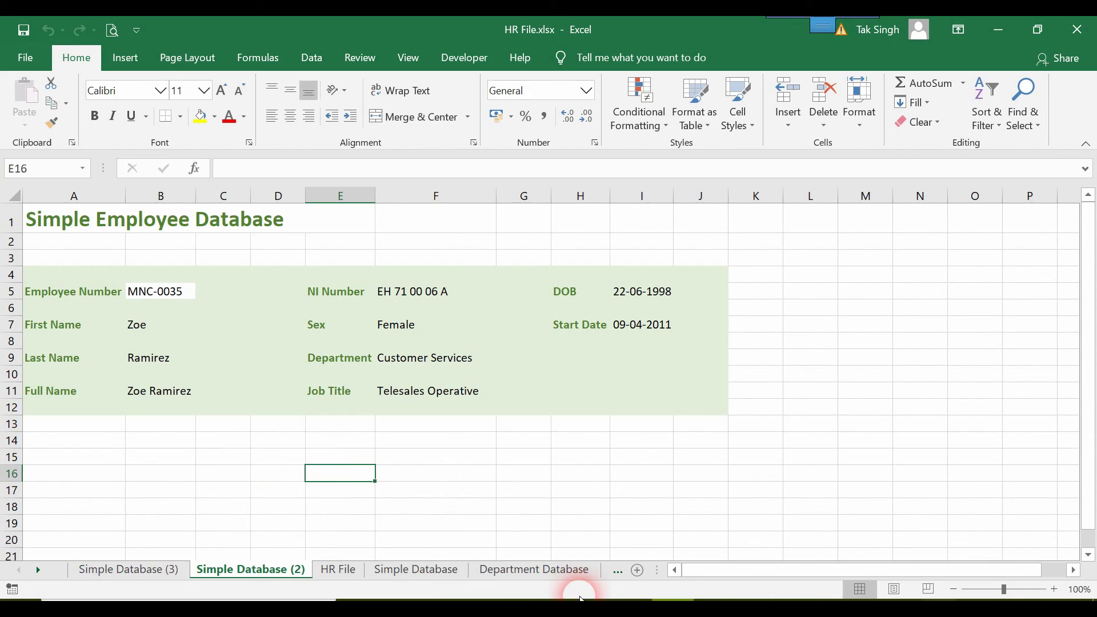
# Move the Addresses sheet directly after Simple Database (3) and return to the Simple Database (3) sheet.
pyautogui.click(624, 578)
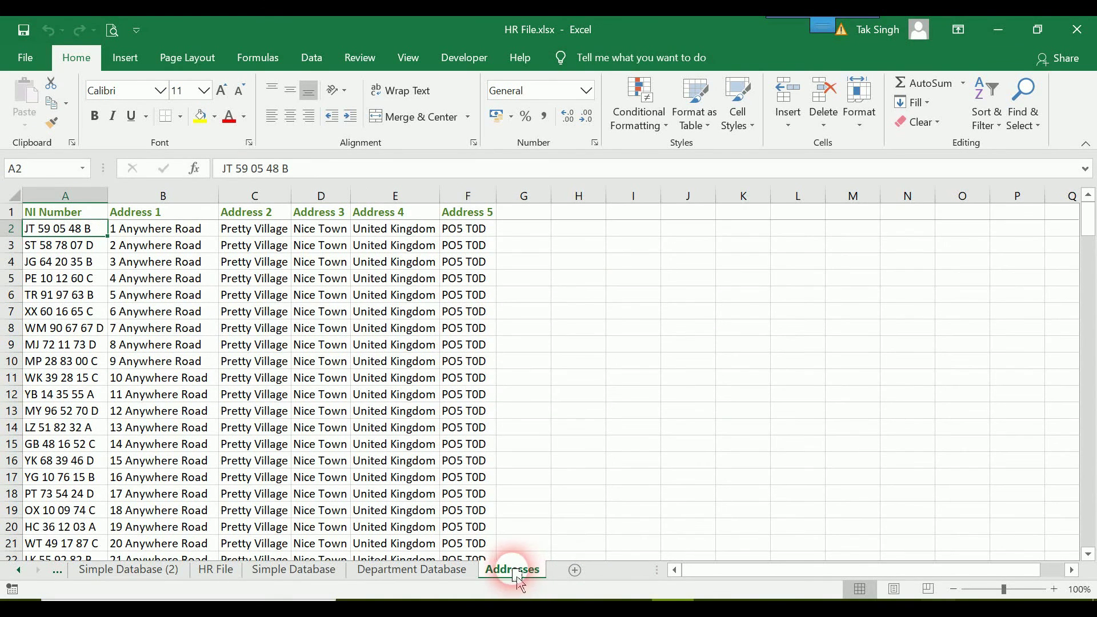
pyautogui.moveTo(517, 574)
pyautogui.mouseDown()
pyautogui.moveTo(246, 572)
pyautogui.moveTo(121, 585)
pyautogui.moveTo(109, 577)
pyautogui.mouseUp()
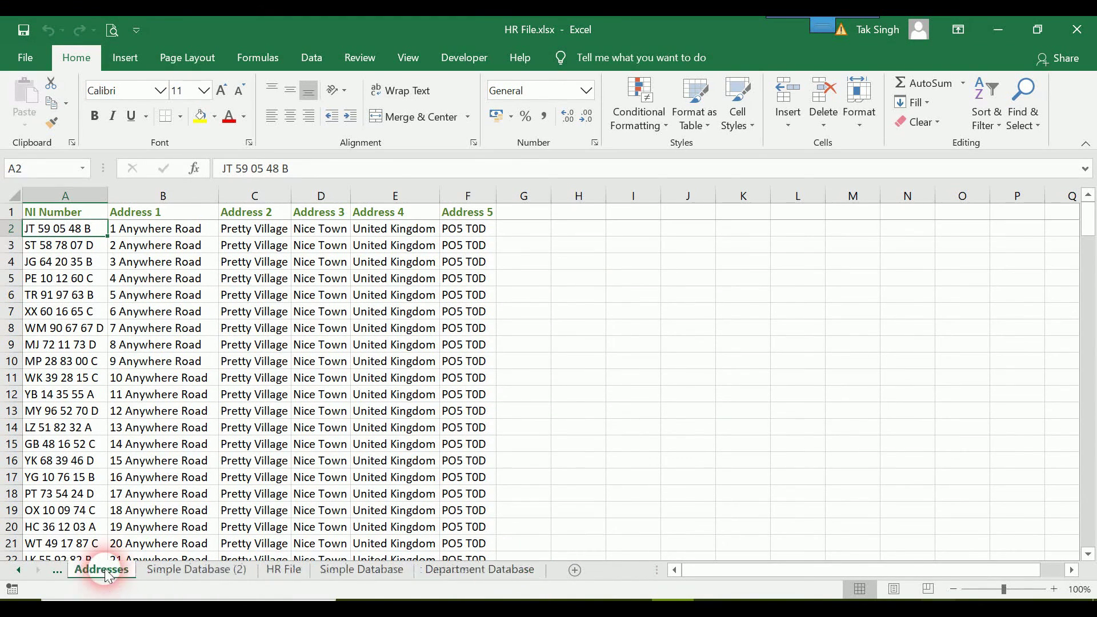
pyautogui.click(18, 571)
pyautogui.click(166, 572)
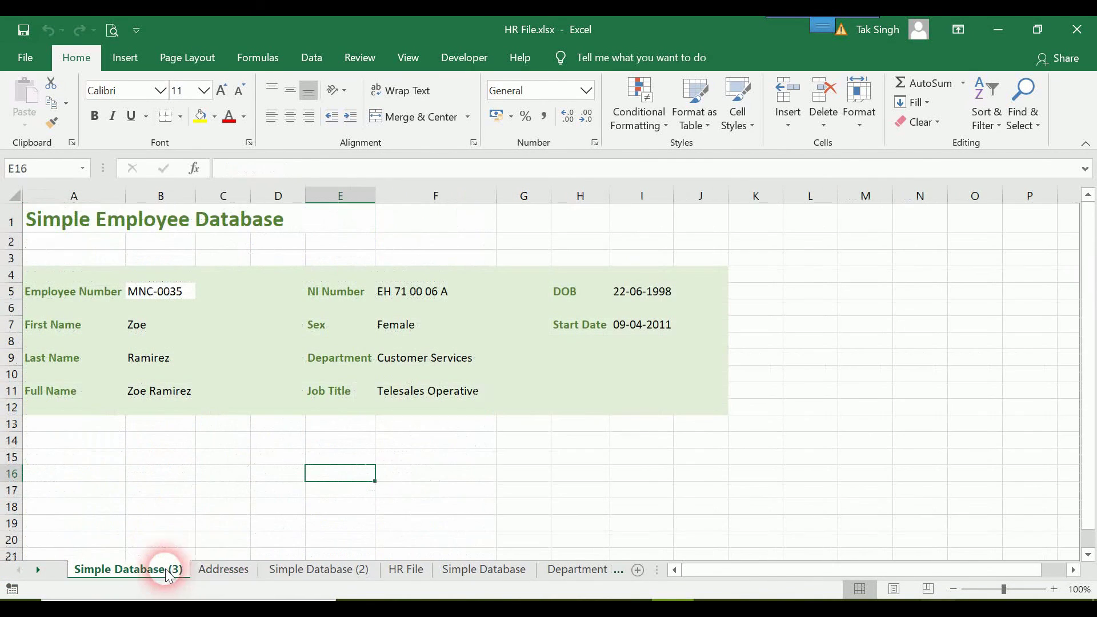
# Copy the Address 1 to Address 5 headers from the Addresses sheet and paste them transposed at A16 of Simple Database (3).
pyautogui.click(220, 571)
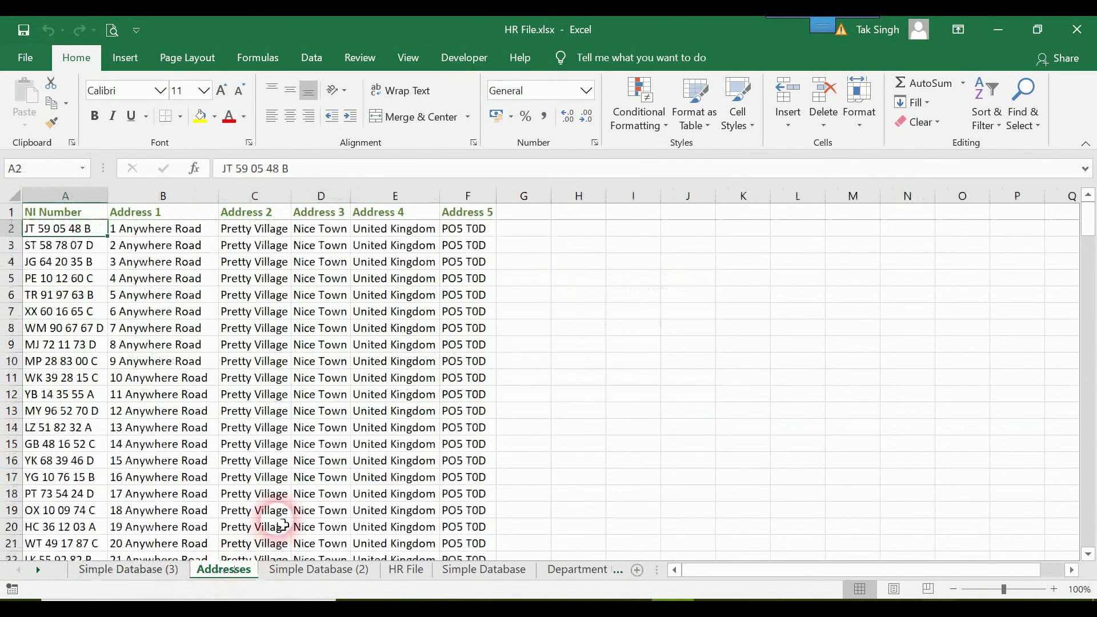
pyautogui.click(154, 216)
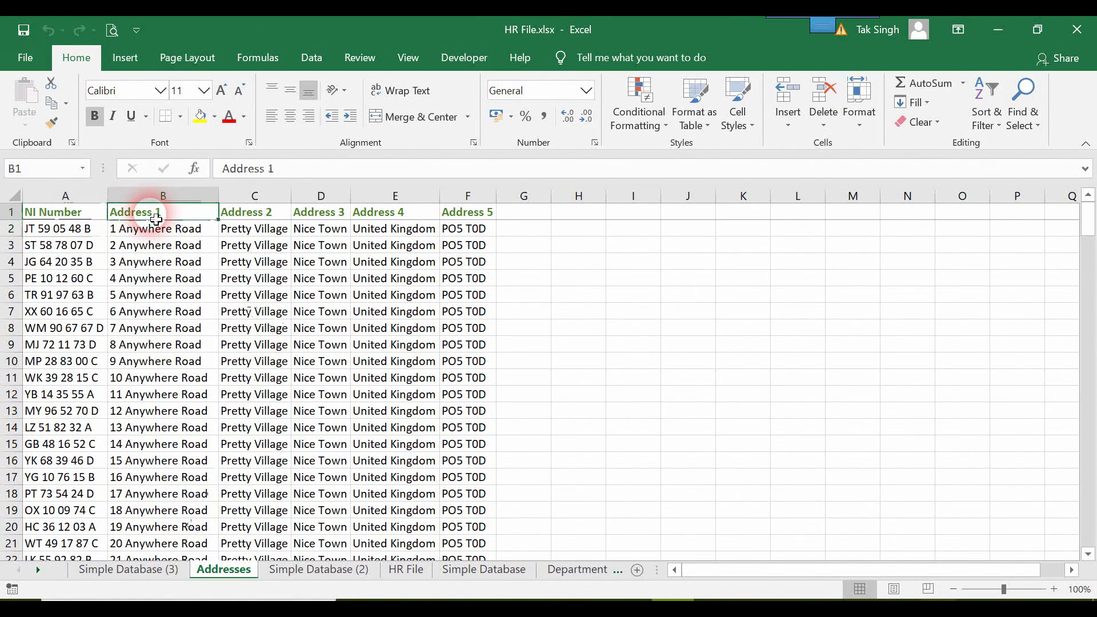
pyautogui.moveTo(156, 220); pyautogui.dragTo(472, 225)
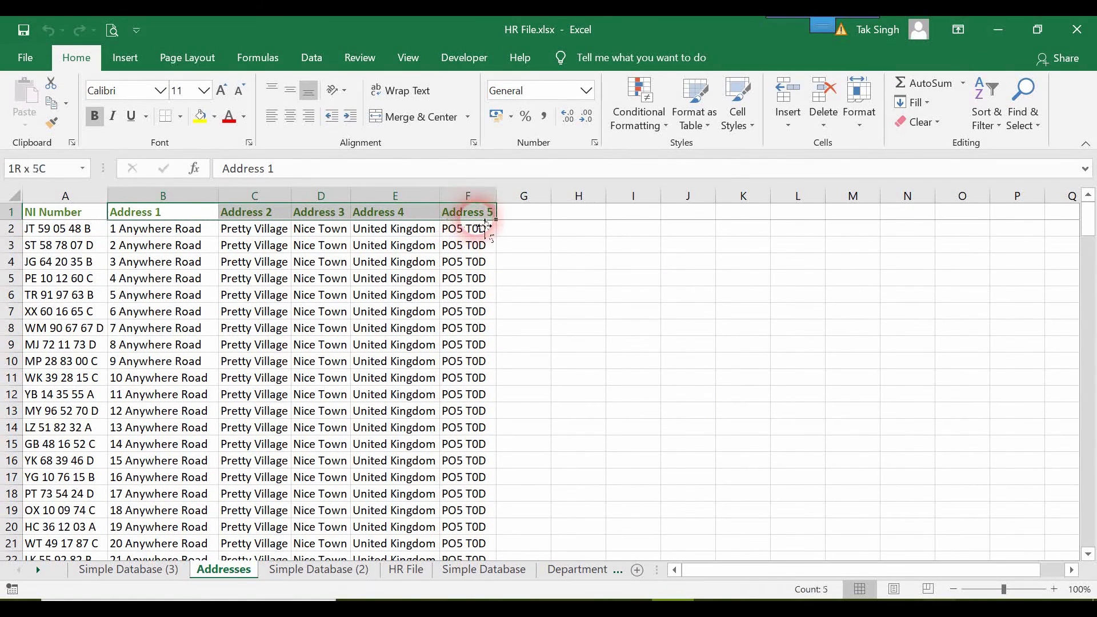
pyautogui.hotkey('ctrl', 'c')
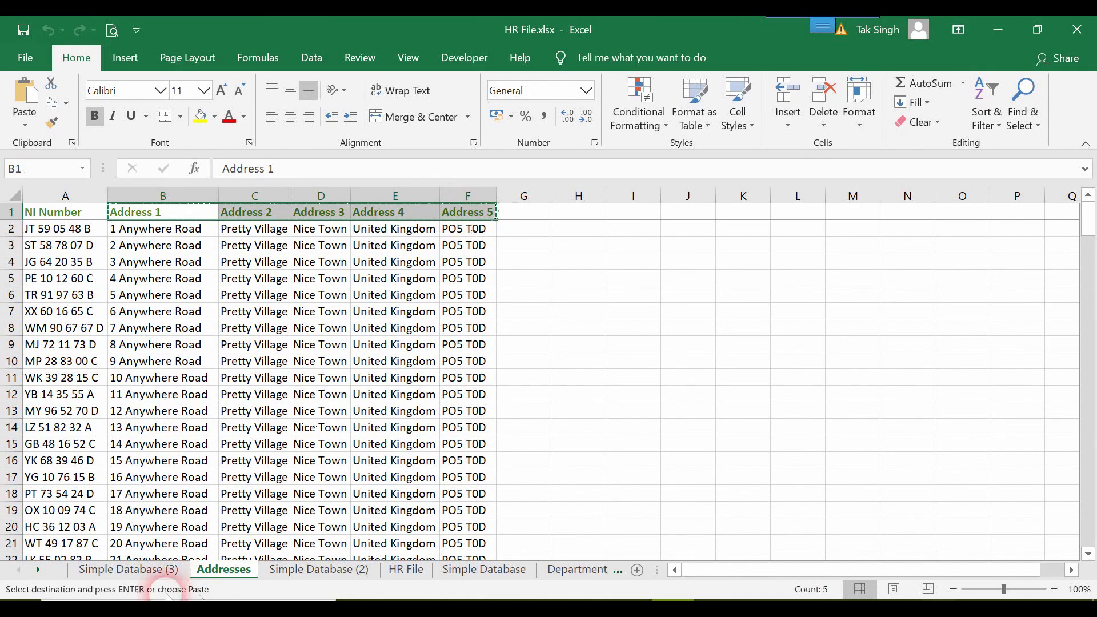
pyautogui.click(129, 571)
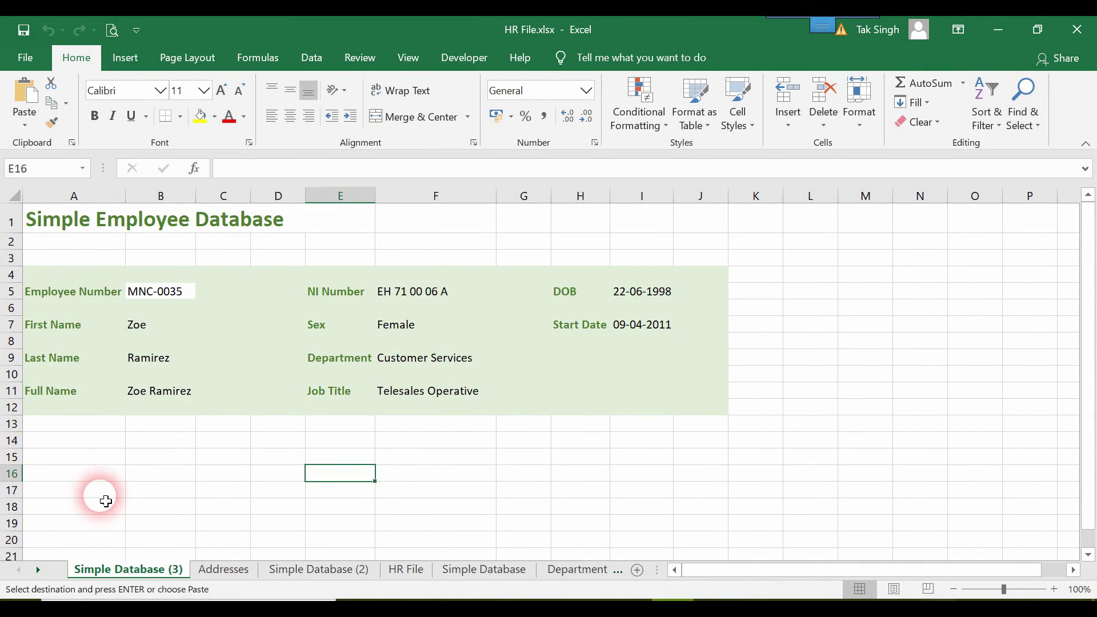
pyautogui.click(69, 477)
pyautogui.rightClick(70, 476)
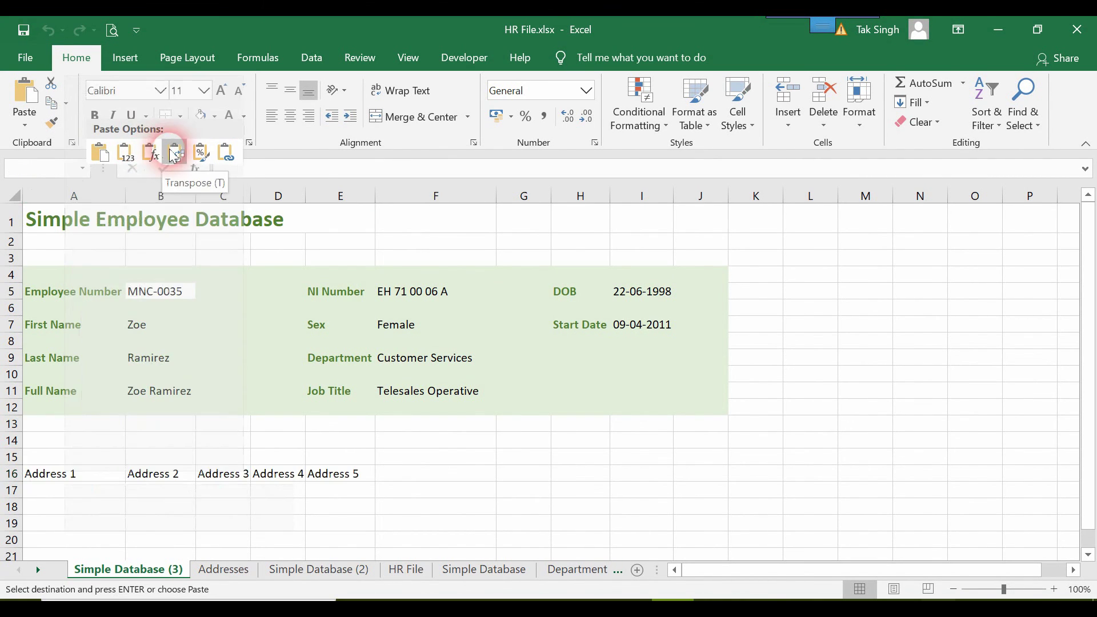
pyautogui.click(151, 153)
# Start a VLOOKUP formula in cell B16, beside the Address 1 label.
pyautogui.click(166, 478)
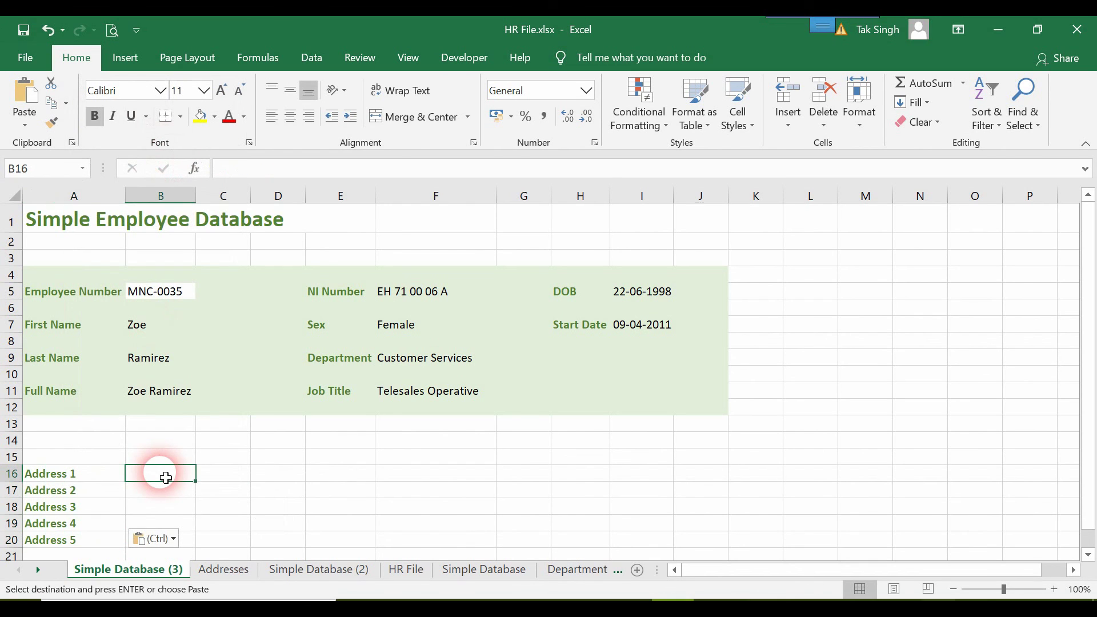
pyautogui.write('=vl')
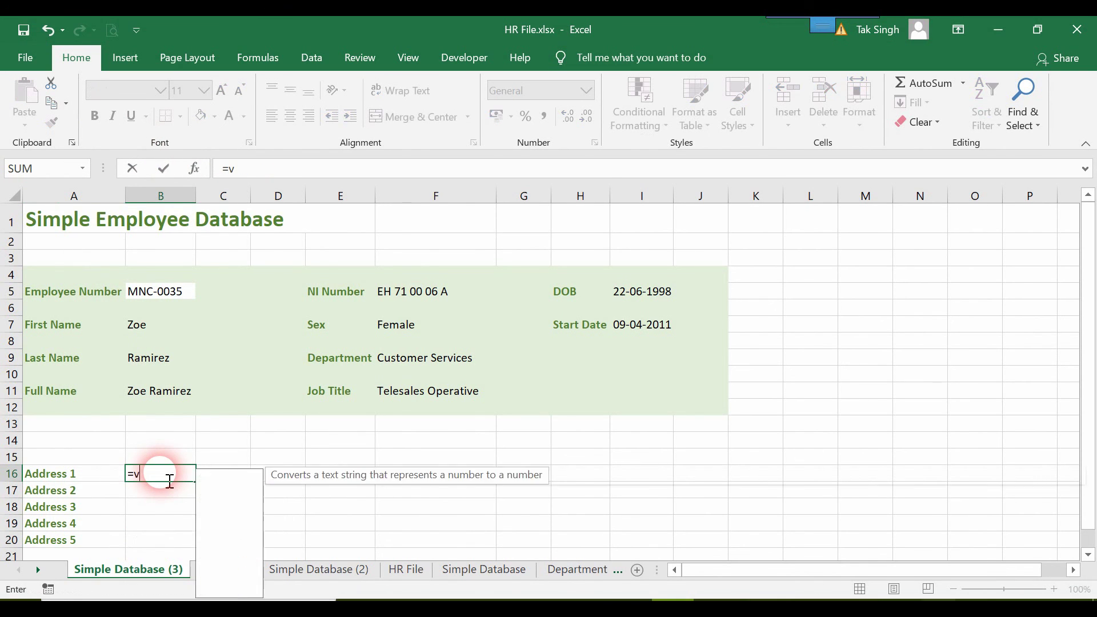
pyautogui.press('Tab')
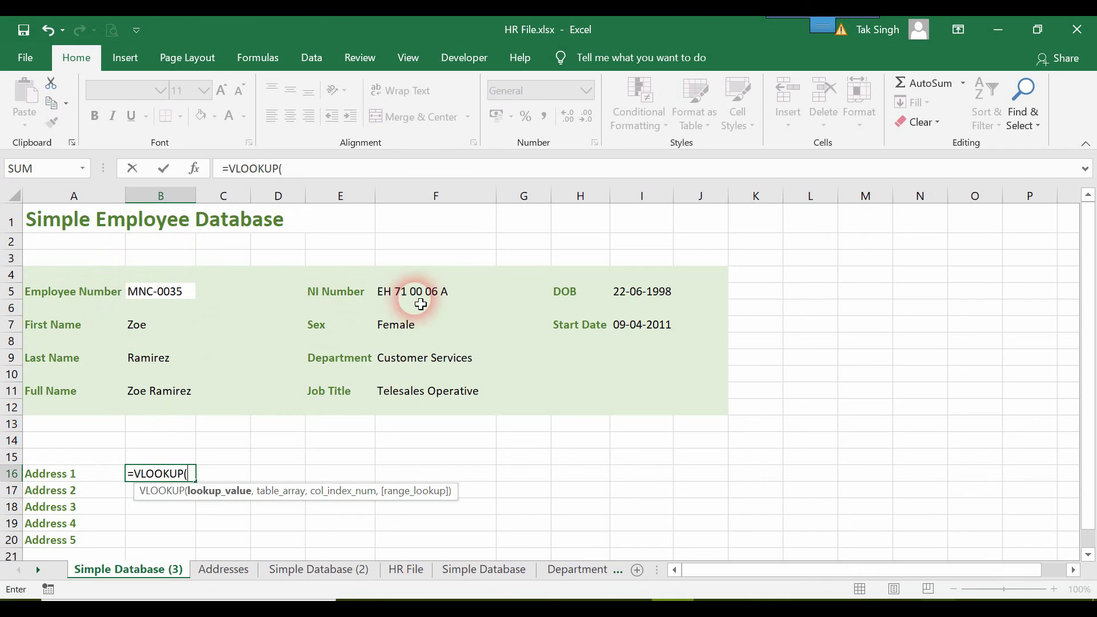
pyautogui.click(232, 572)
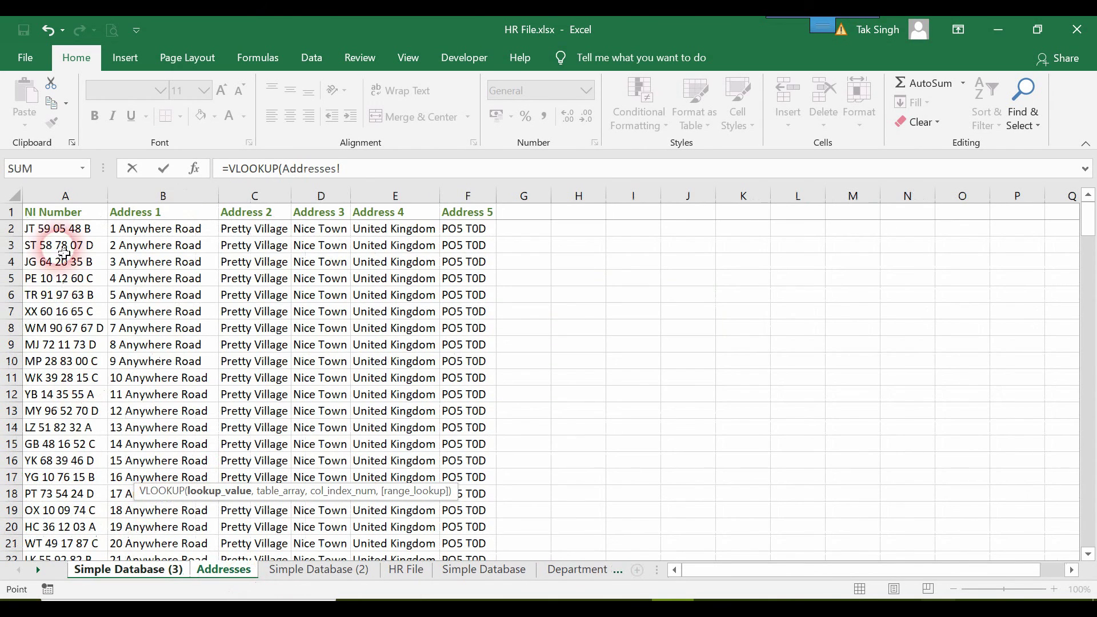
pyautogui.click(137, 571)
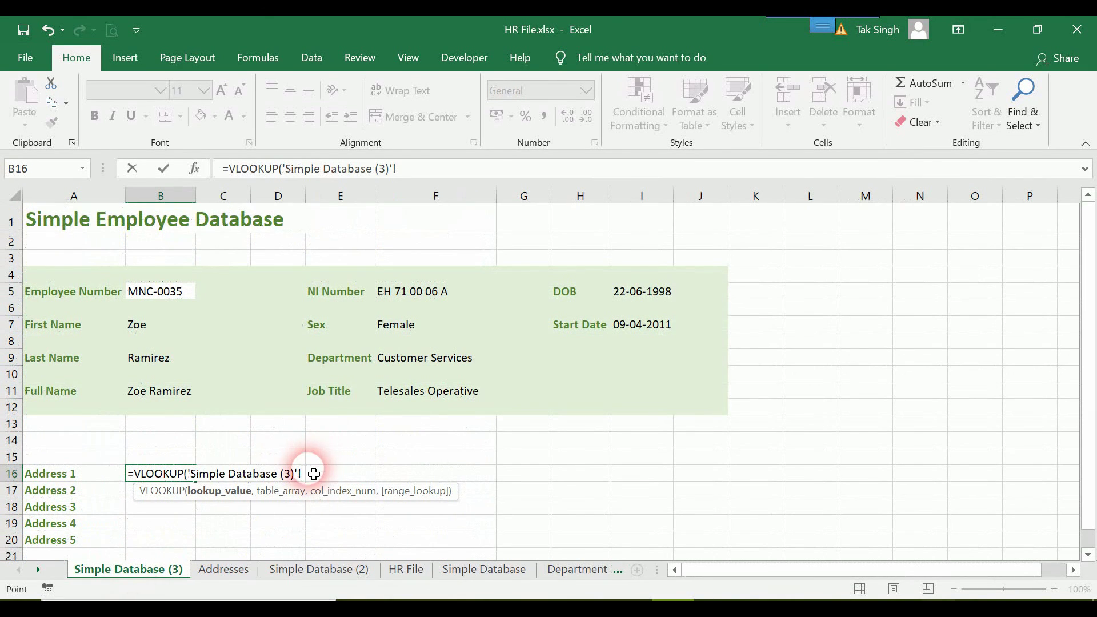
pyautogui.moveTo(313, 482); pyautogui.dragTo(208, 482)
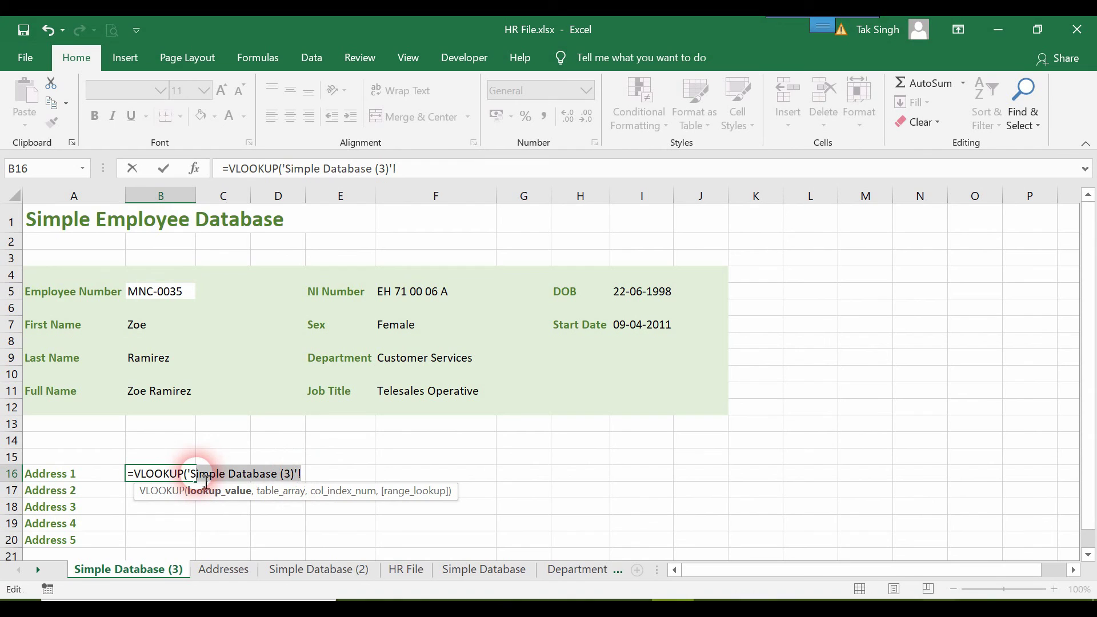
pyautogui.press('BackSpace')
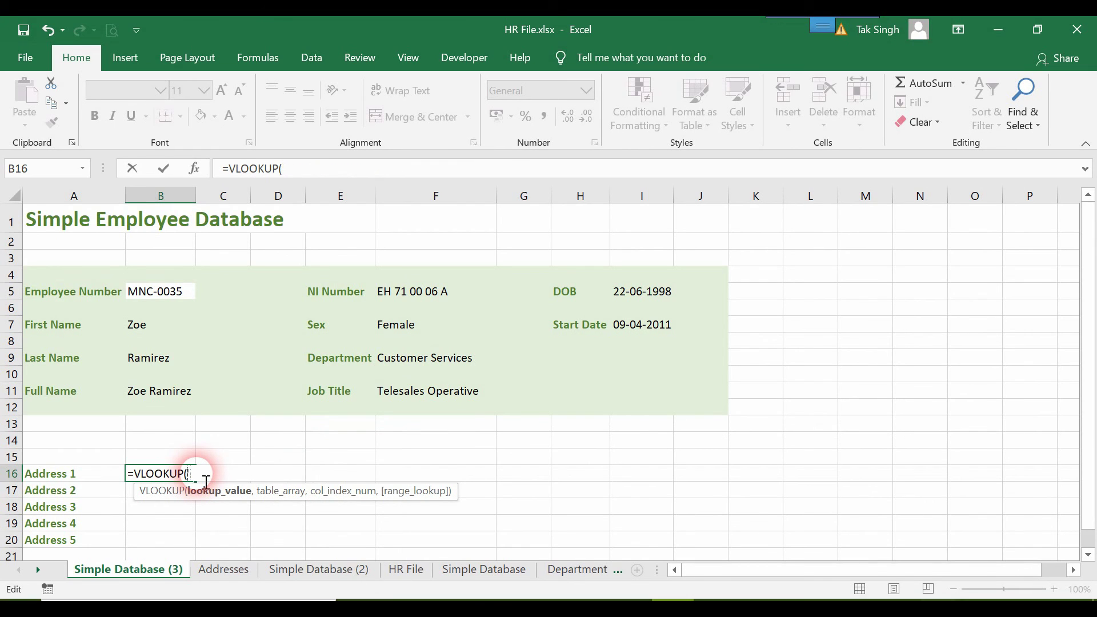
# Complete the B16 VLOOKUP with the NI Number in F5 as lookup value, Addresses!A2:F201 as table, column 2 and FALSE.
pyautogui.click(418, 294)
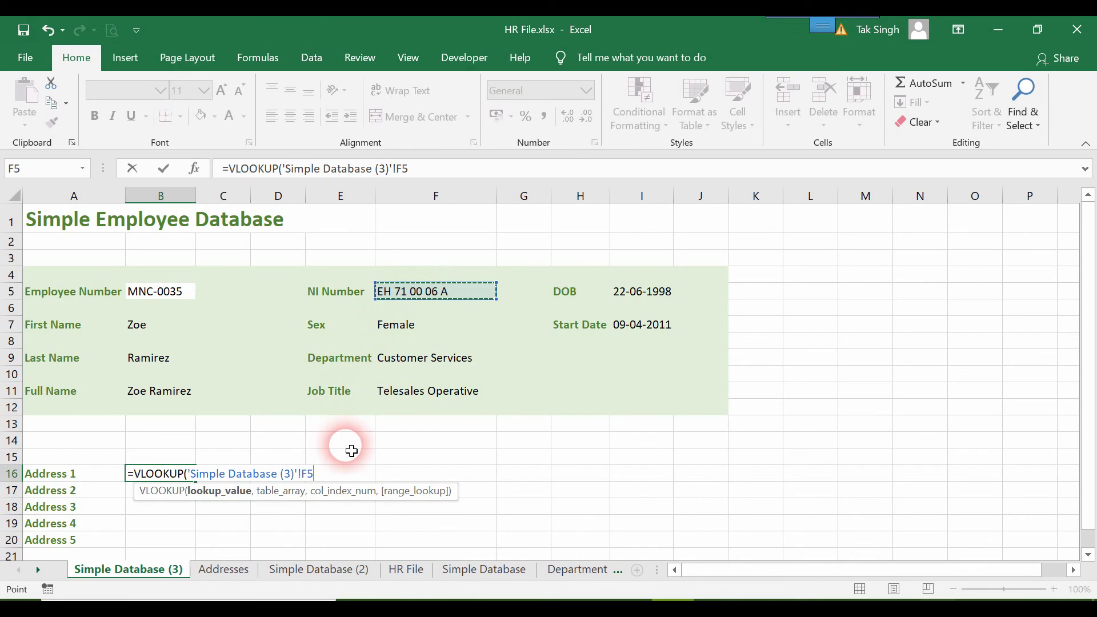
pyautogui.write(',')
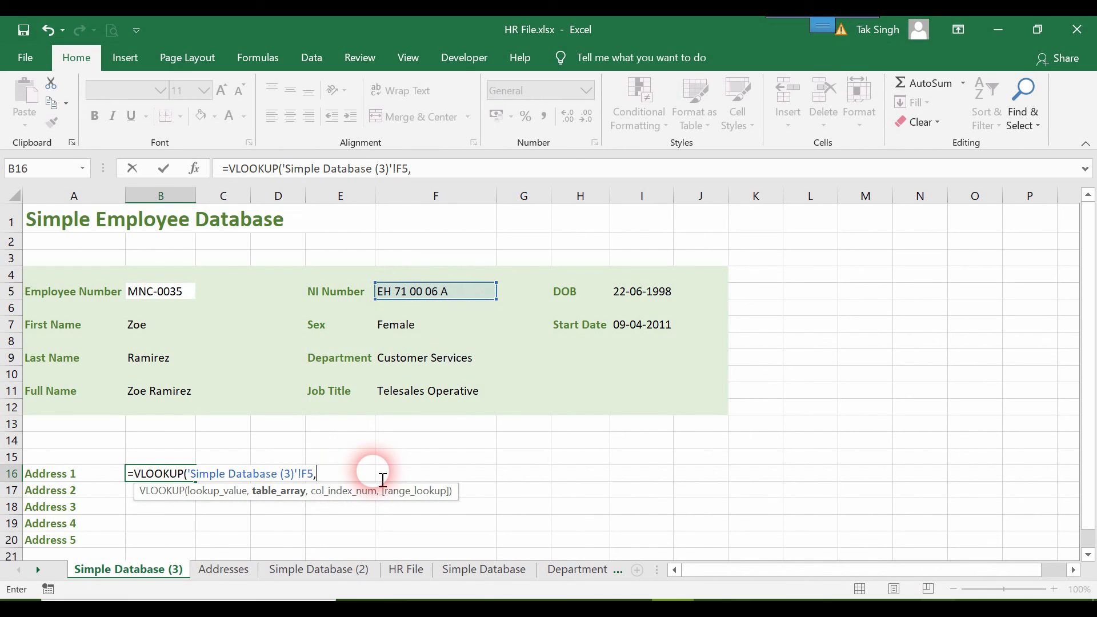
pyautogui.click(215, 572)
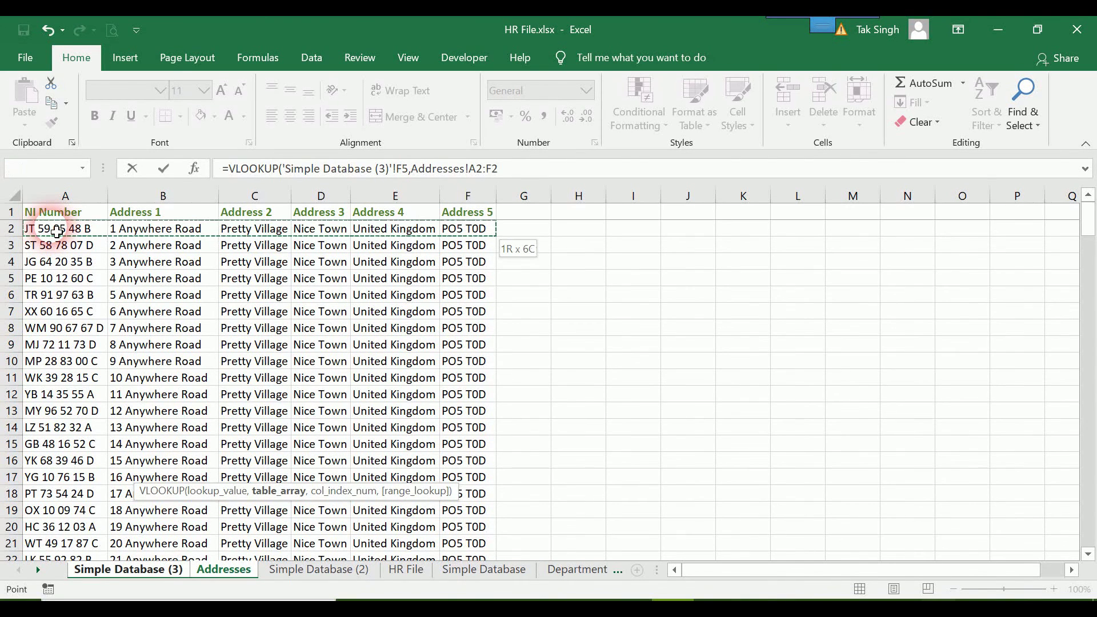
pyautogui.hotkey('ctrl', 'shift', 'Down')
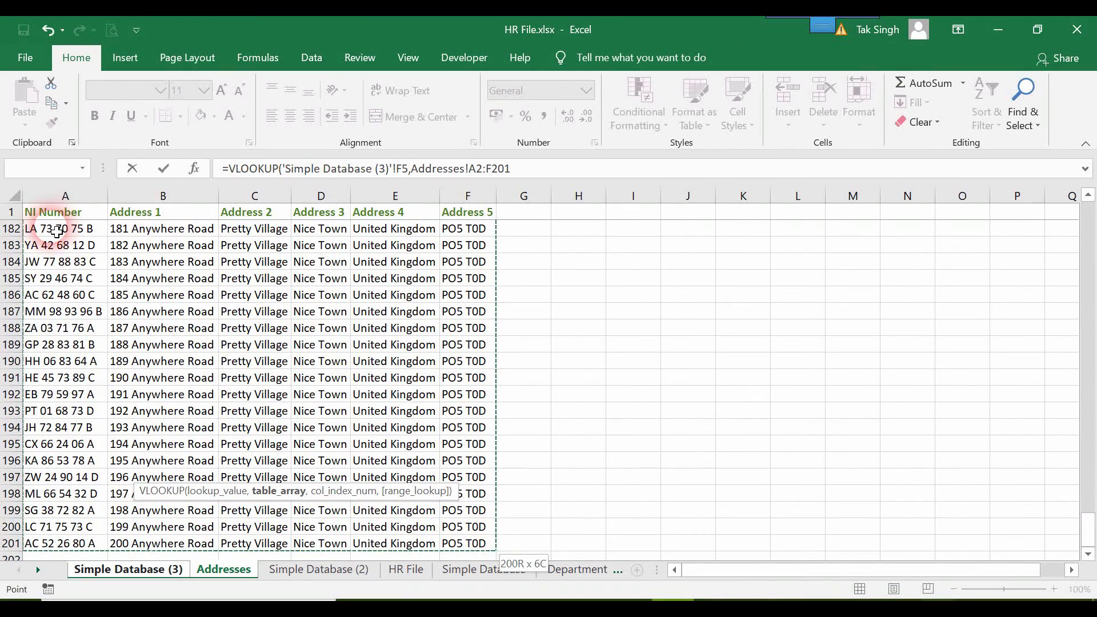
pyautogui.click(544, 181)
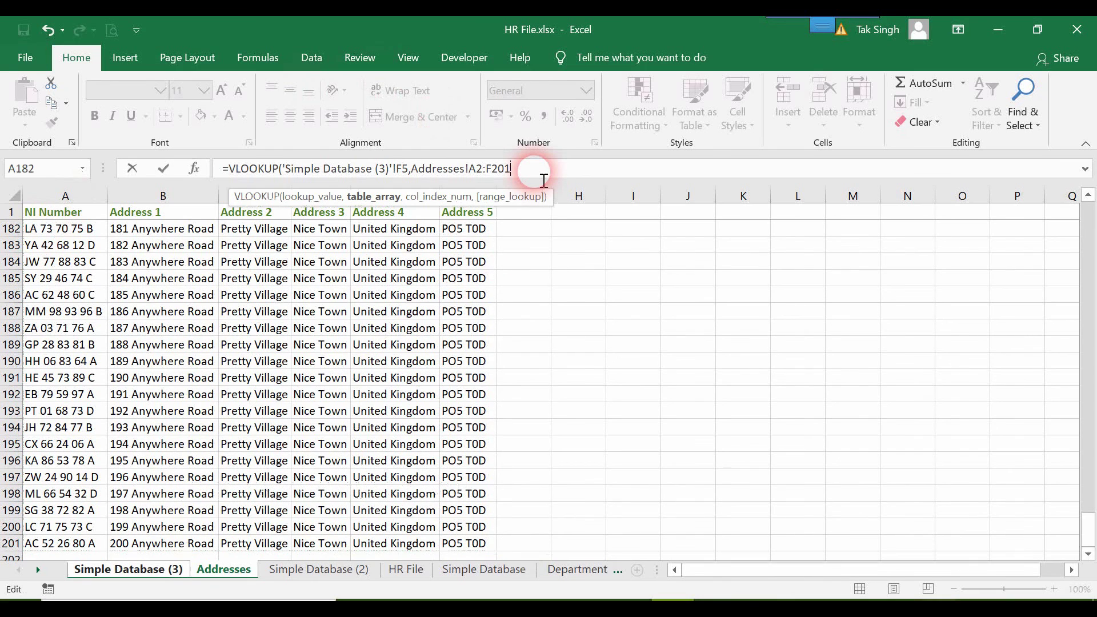
pyautogui.write(',2,False')
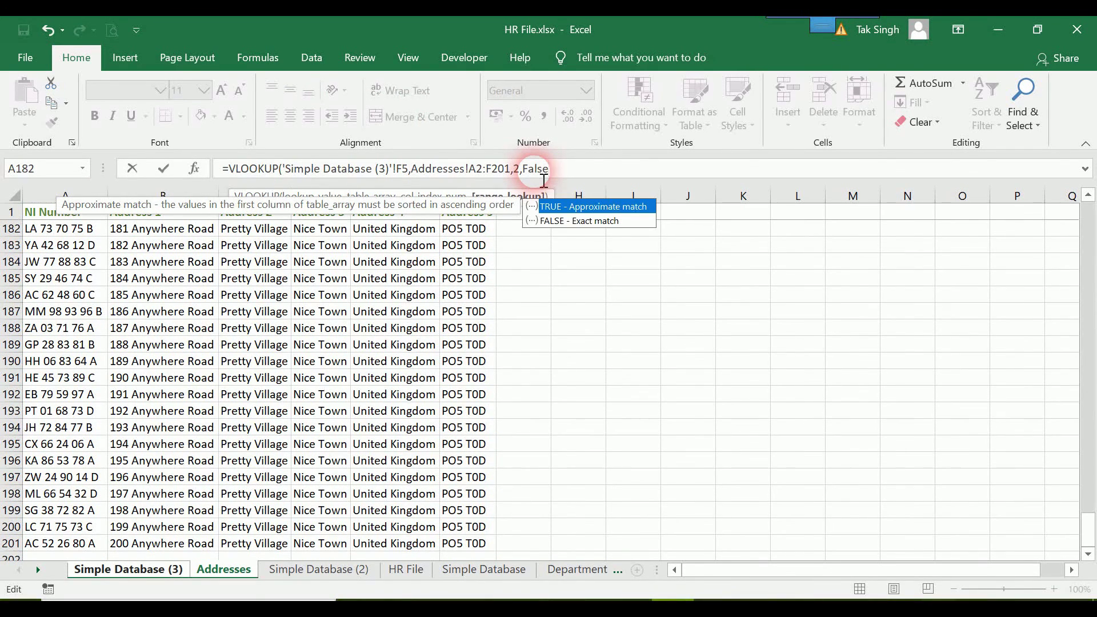
pyautogui.write(')')
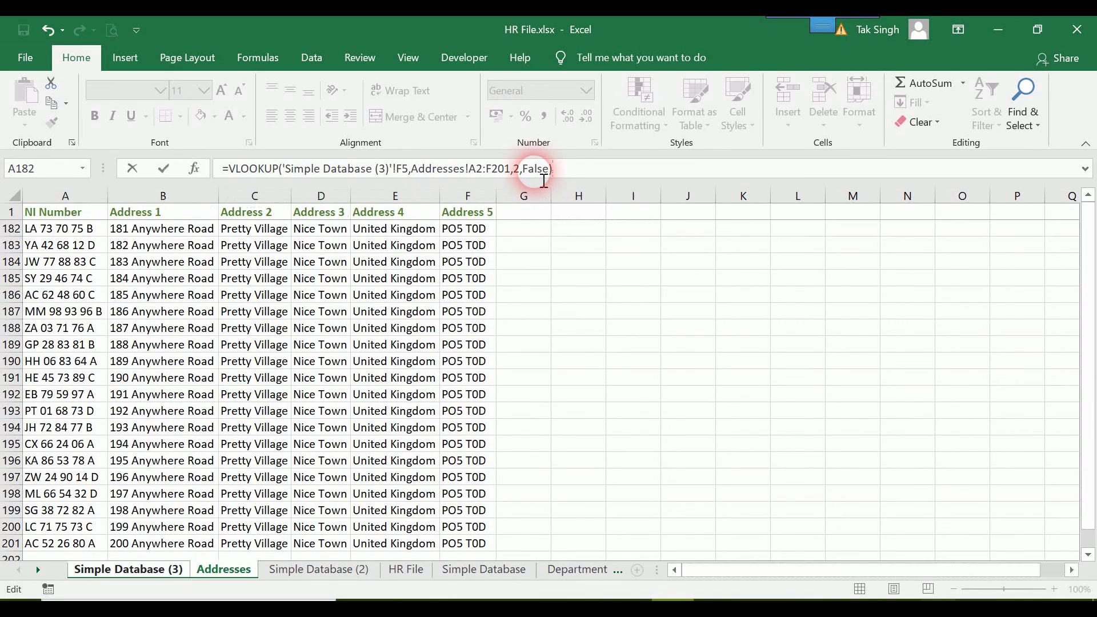
pyautogui.press('Return')
# Try to fill the B16 lookup formula down to B20, inspect the copy in B17 and clear B17:B20.
pyautogui.click(190, 477)
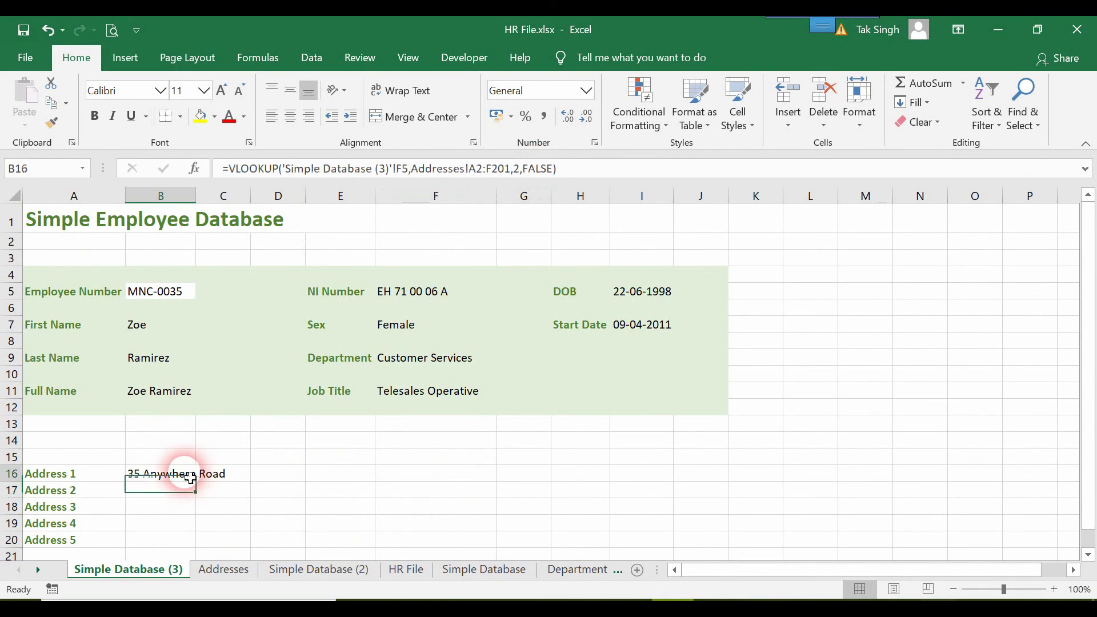
pyautogui.moveTo(201, 490); pyautogui.dragTo(196, 542)
pyautogui.click(183, 497)
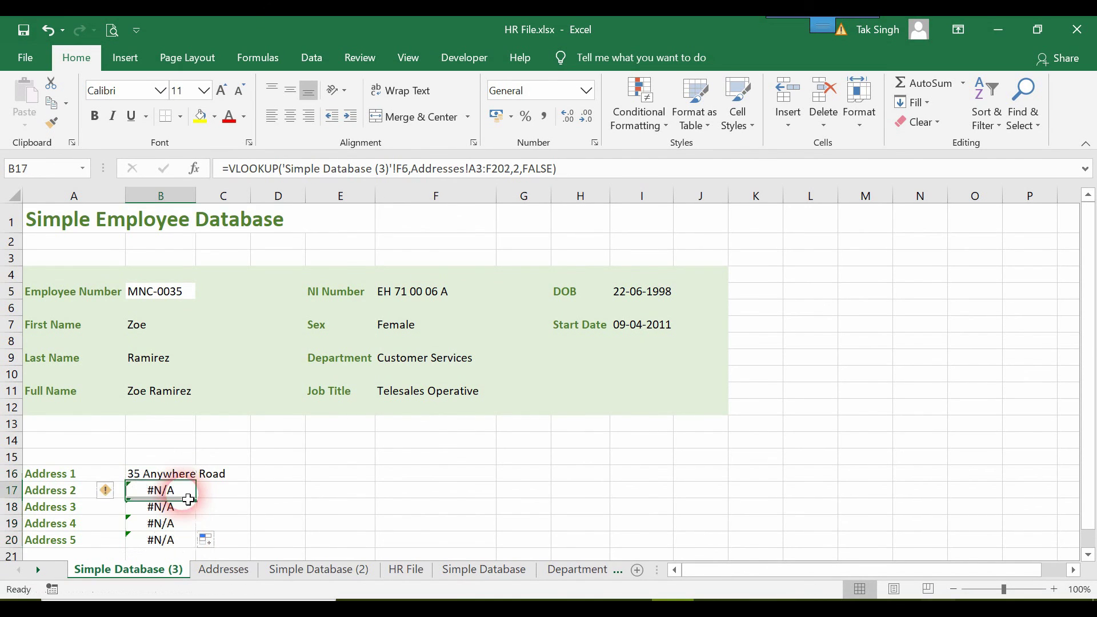
pyautogui.doubleClick(183, 495)
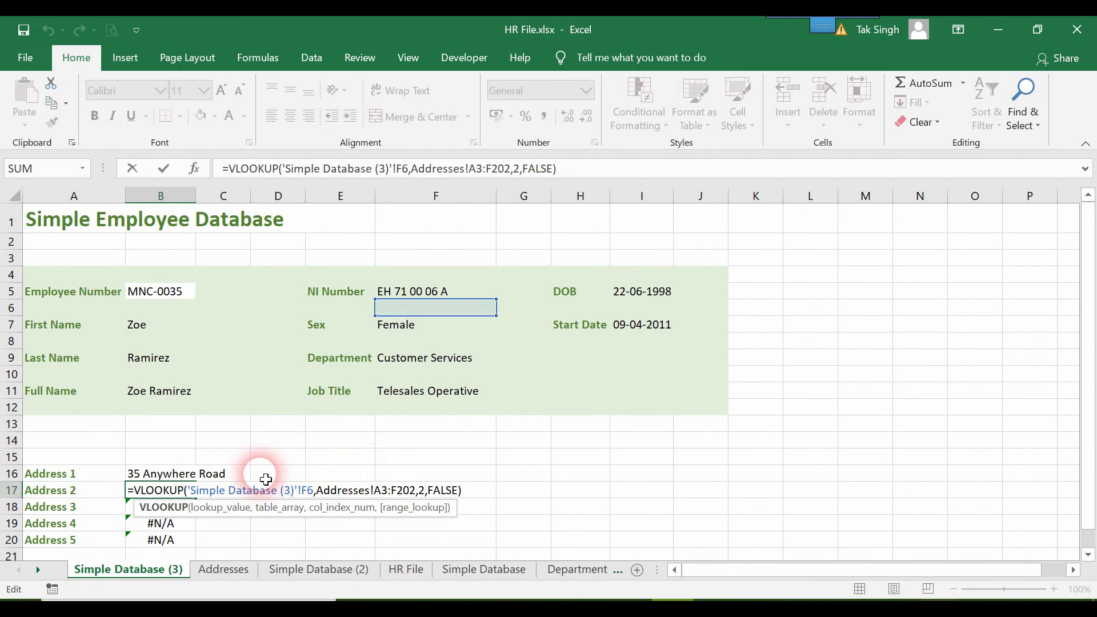
pyautogui.moveTo(258, 543); pyautogui.dragTo(174, 544)
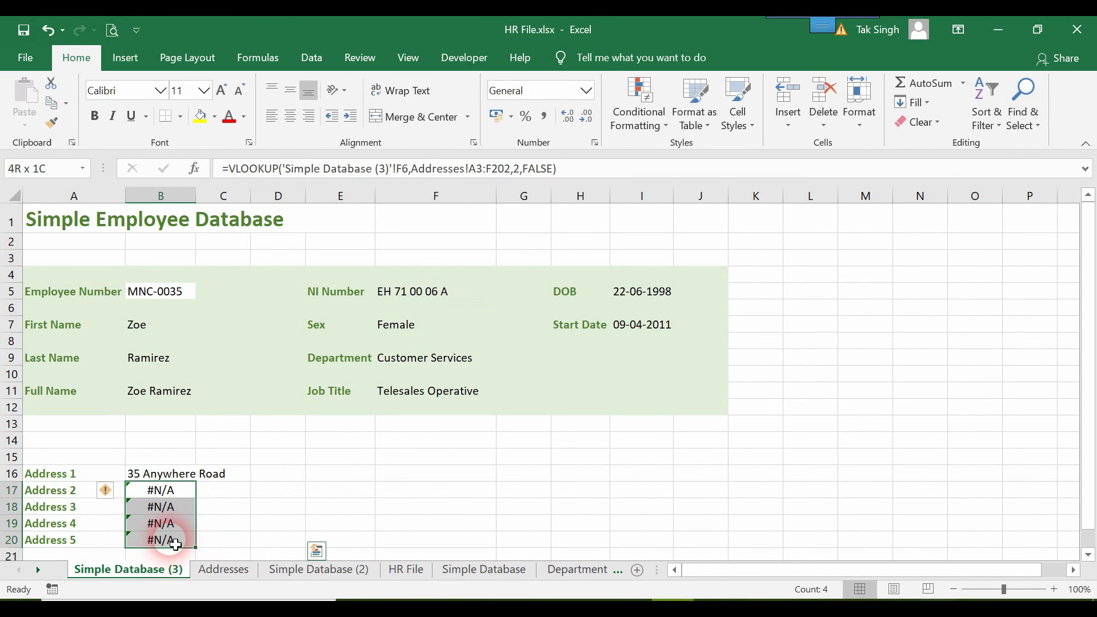
pyautogui.press('Delete')
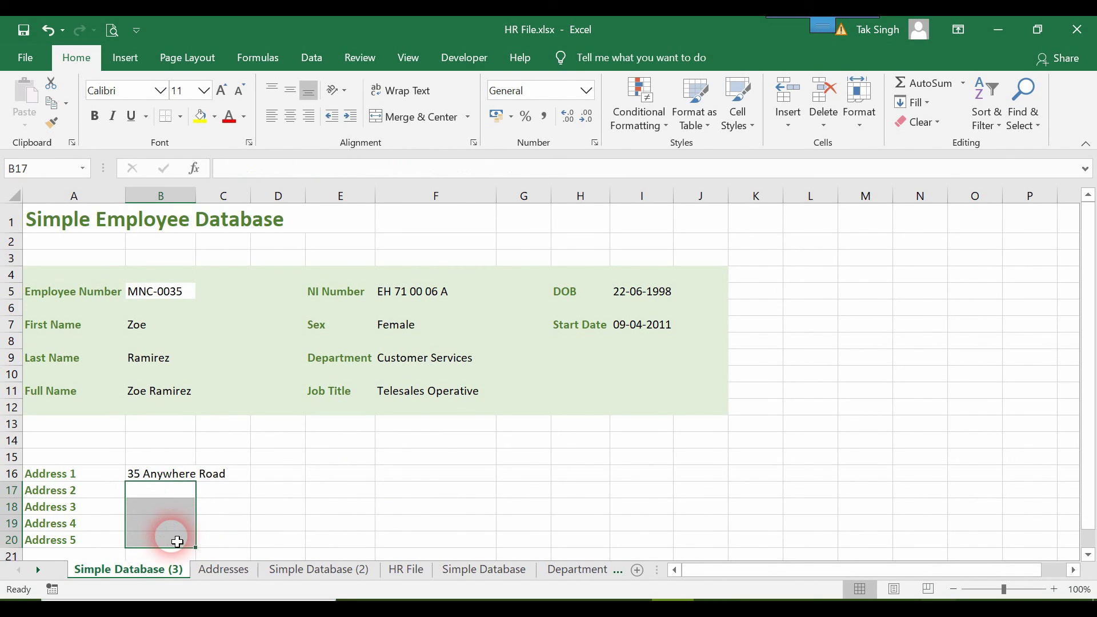
# Replace the lookup value in the B16 VLOOKUP with the absolute reference $F$5 and fill the formula down to B20.
pyautogui.doubleClick(189, 478)
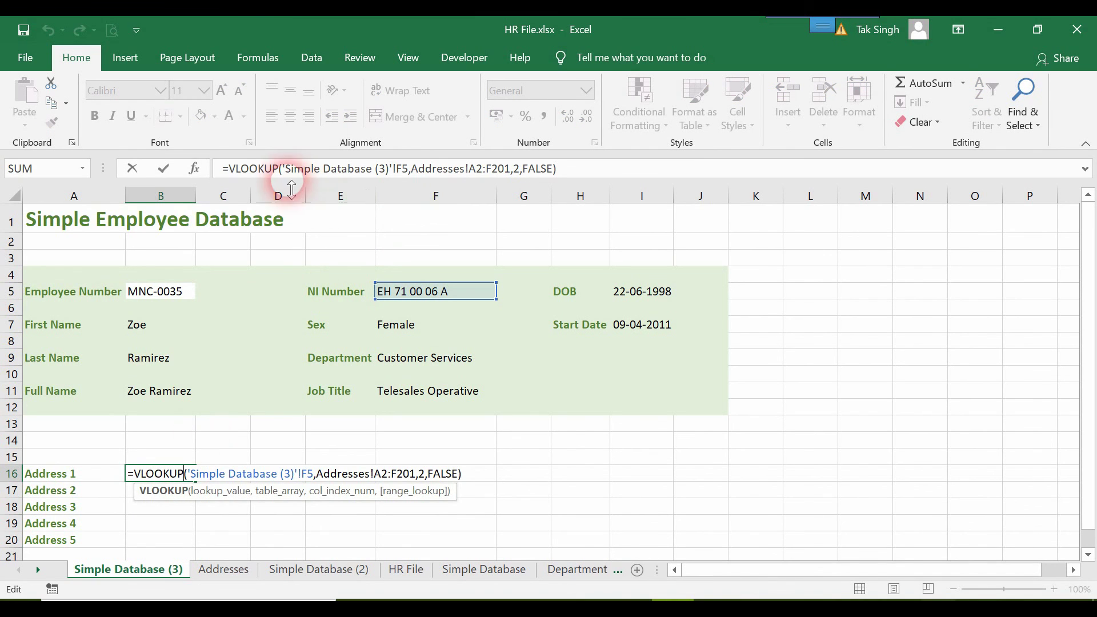
pyautogui.click(409, 168)
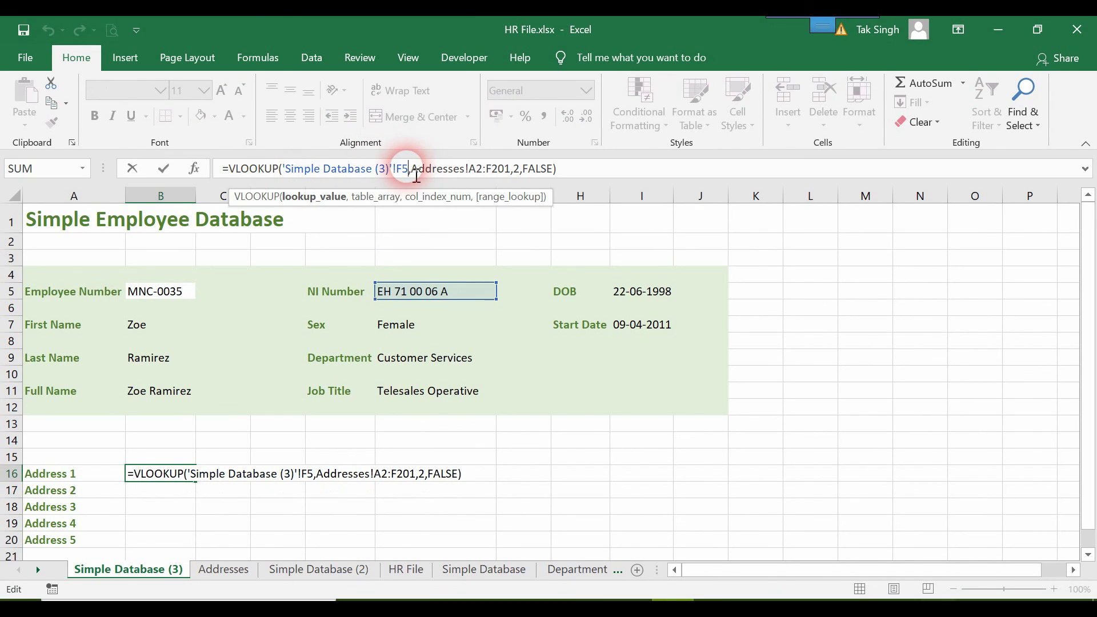
pyautogui.moveTo(396, 168); pyautogui.dragTo(284, 169)
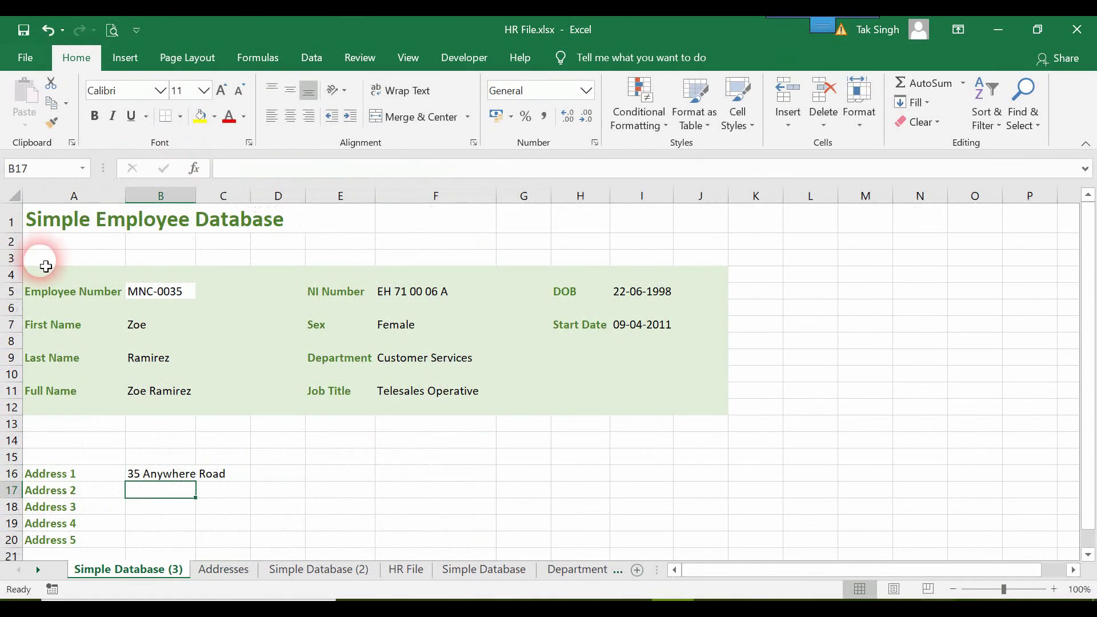
pyautogui.click(174, 474)
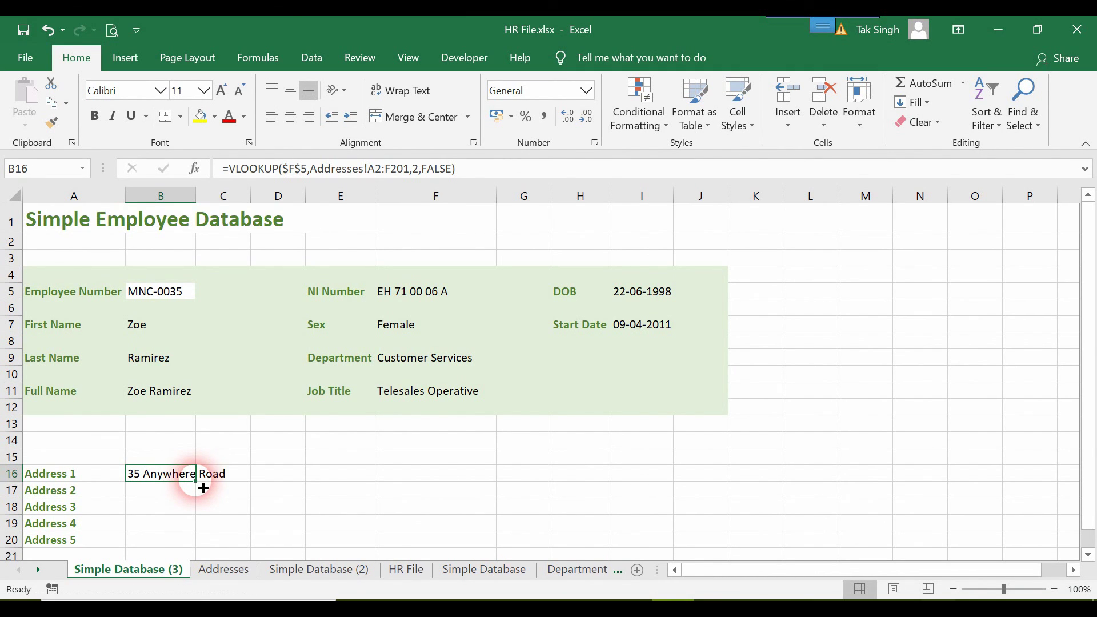
pyautogui.doubleClick(196, 483)
# Set the VLOOKUP column index to 3 in B17, 4 in B18 and 5 in B19 for Address 2 to Address 4.
pyautogui.click(165, 495)
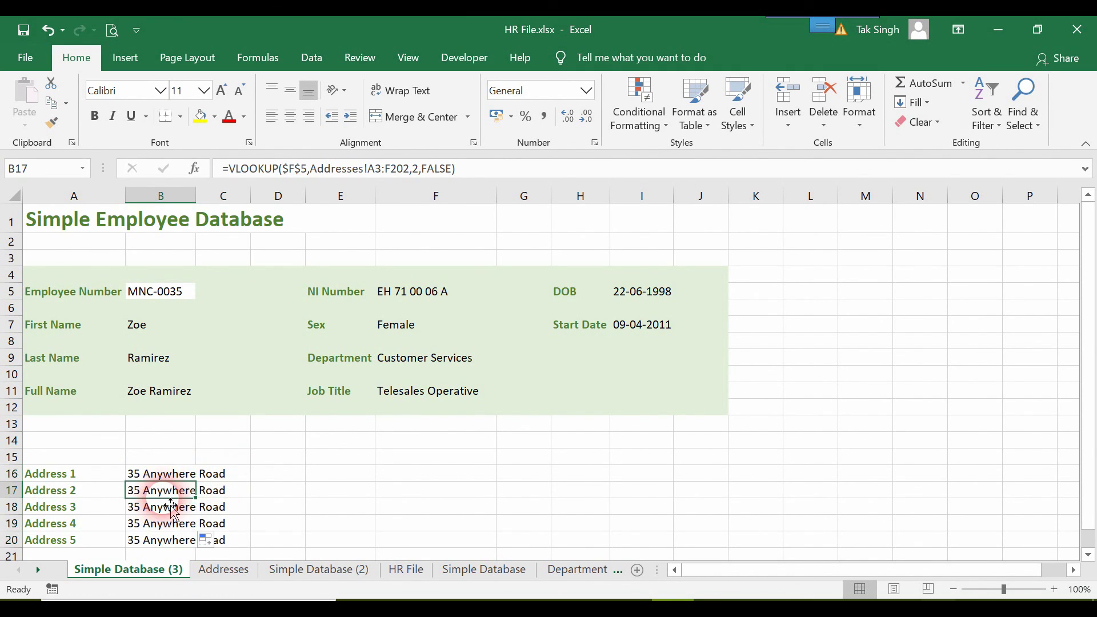
pyautogui.doubleClick(170, 498)
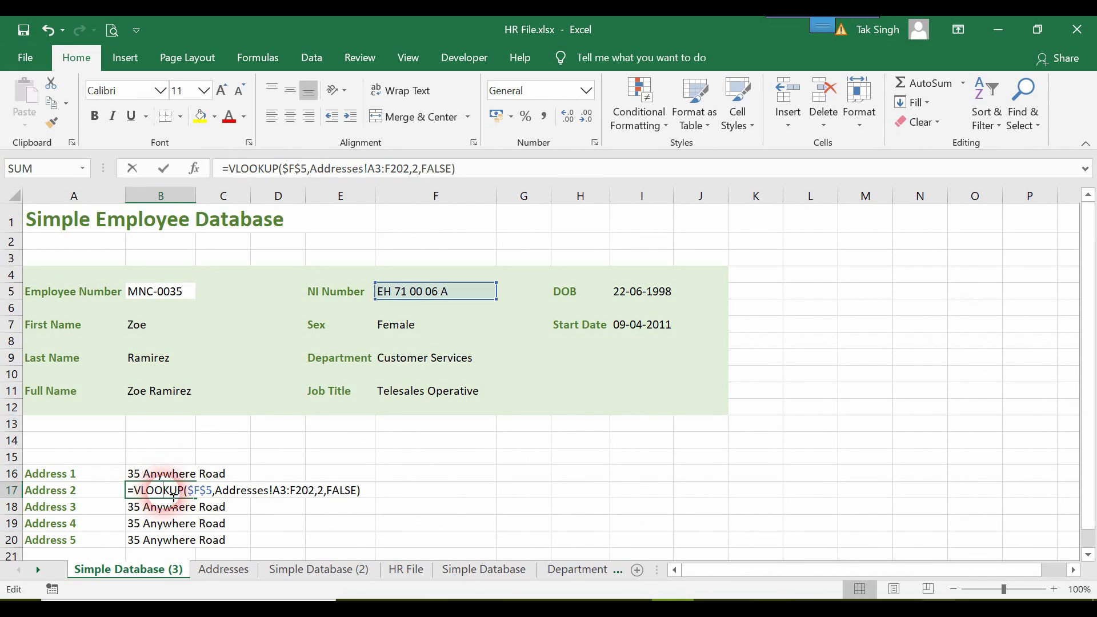
pyautogui.click(427, 184)
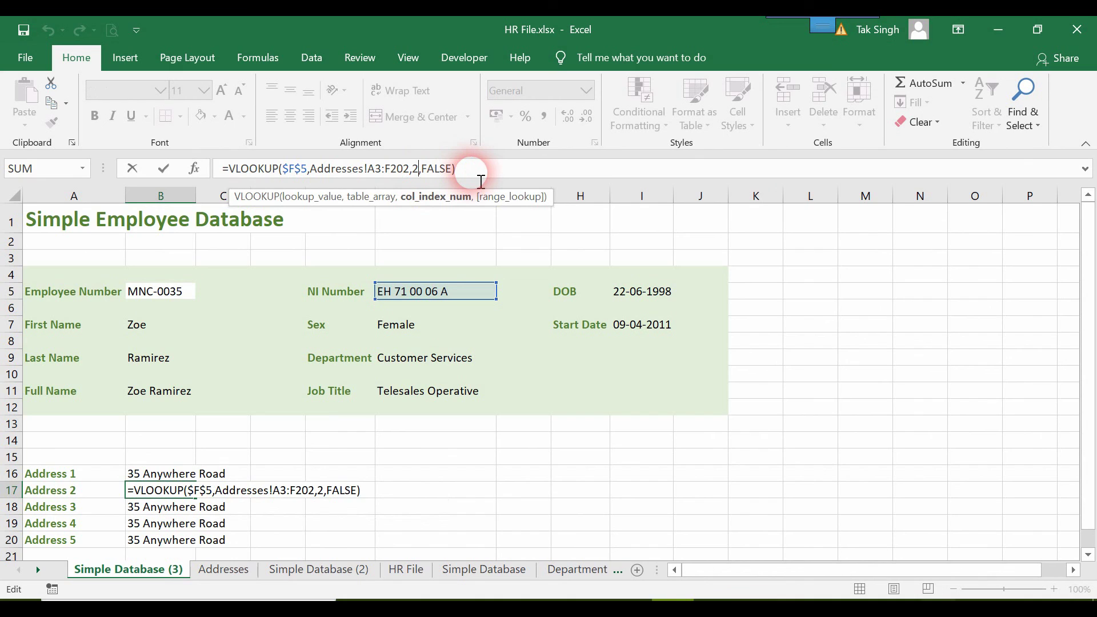
pyautogui.press('Return')
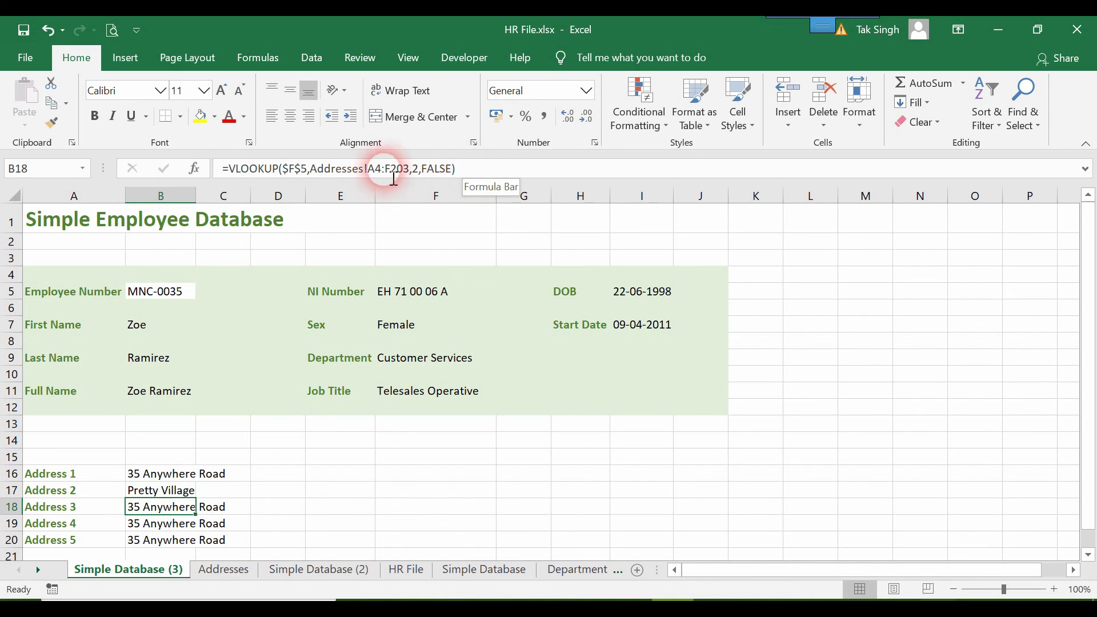
pyautogui.click(424, 176)
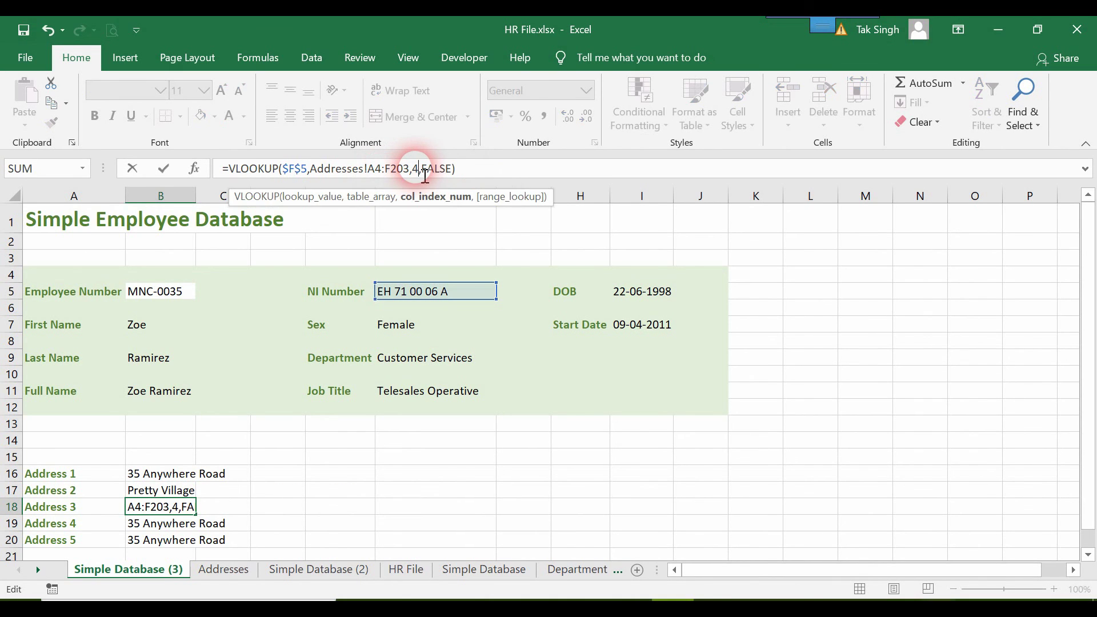
pyautogui.press('Return')
pyautogui.click(425, 175)
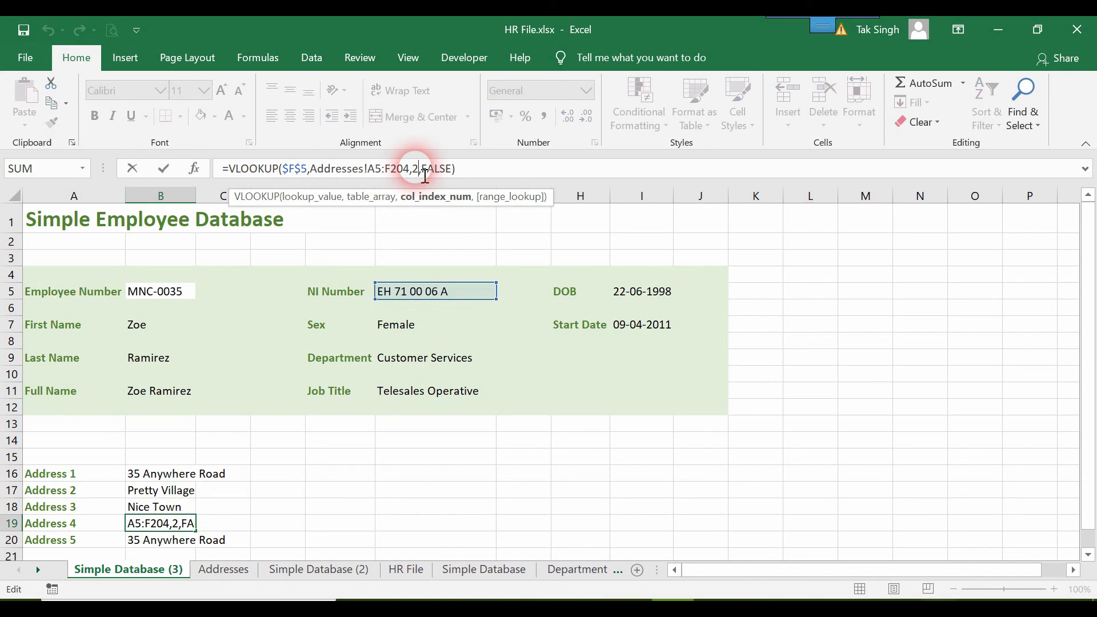
pyautogui.press('Return')
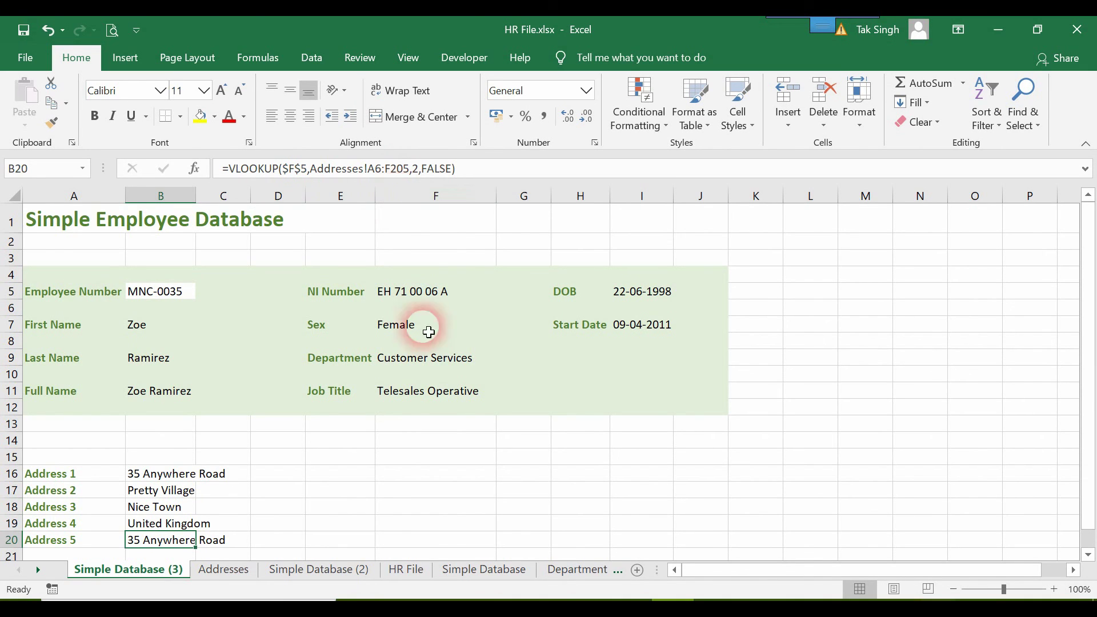
# Move the Address 1 to Address 5 labels with their values from A16:B20 to K5, K7, K9, K11 and K13.
pyautogui.click(354, 454)
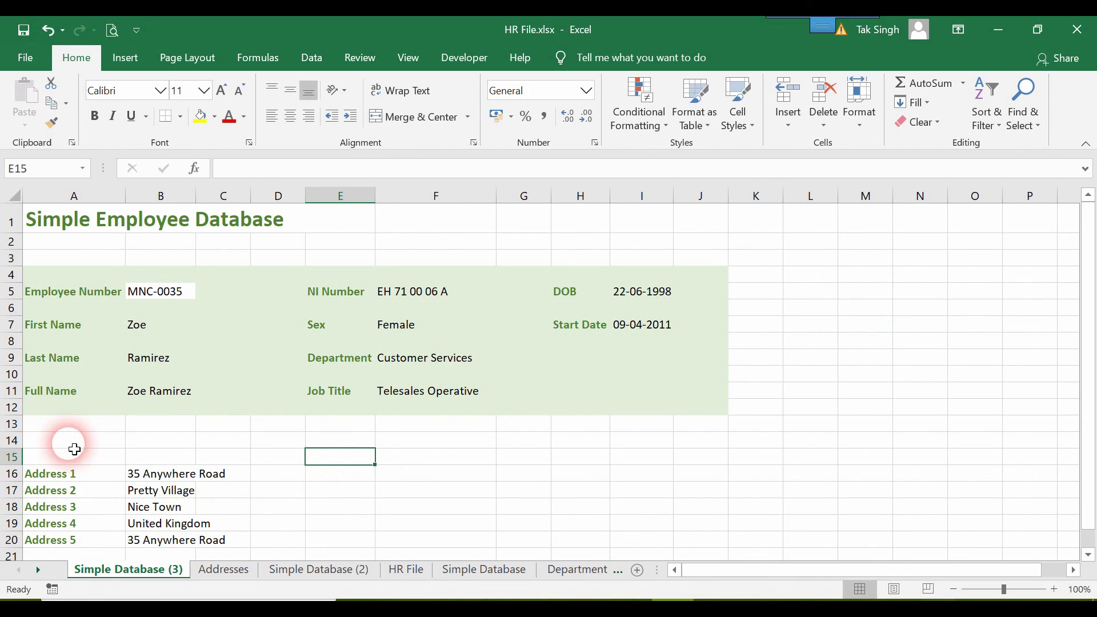
pyautogui.click(69, 479)
pyautogui.moveTo(70, 479); pyautogui.dragTo(548, 404)
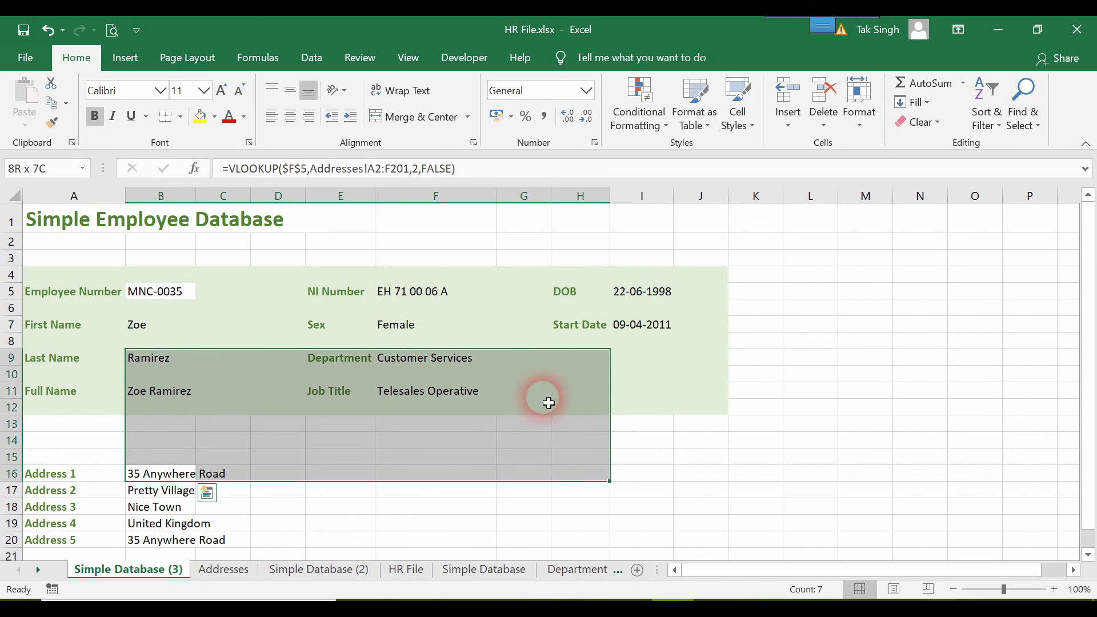
pyautogui.click(362, 473)
pyautogui.moveTo(114, 481); pyautogui.dragTo(779, 289)
pyautogui.moveTo(93, 485); pyautogui.dragTo(181, 502)
pyautogui.moveTo(102, 489); pyautogui.dragTo(772, 326)
pyautogui.moveTo(115, 507); pyautogui.dragTo(828, 362)
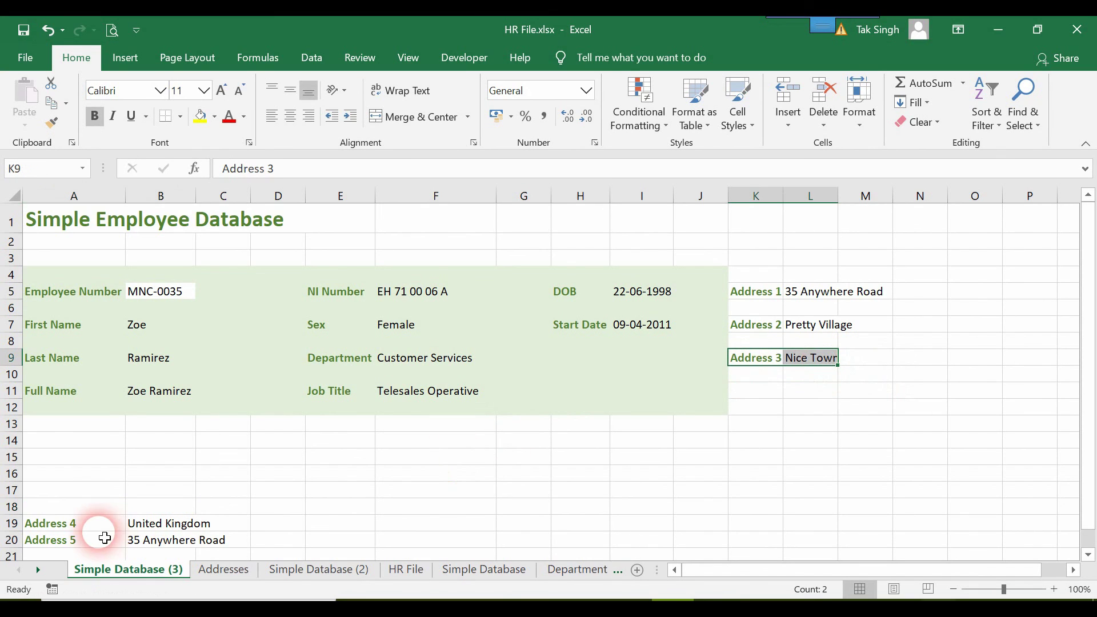
pyautogui.moveTo(108, 525); pyautogui.dragTo(798, 390)
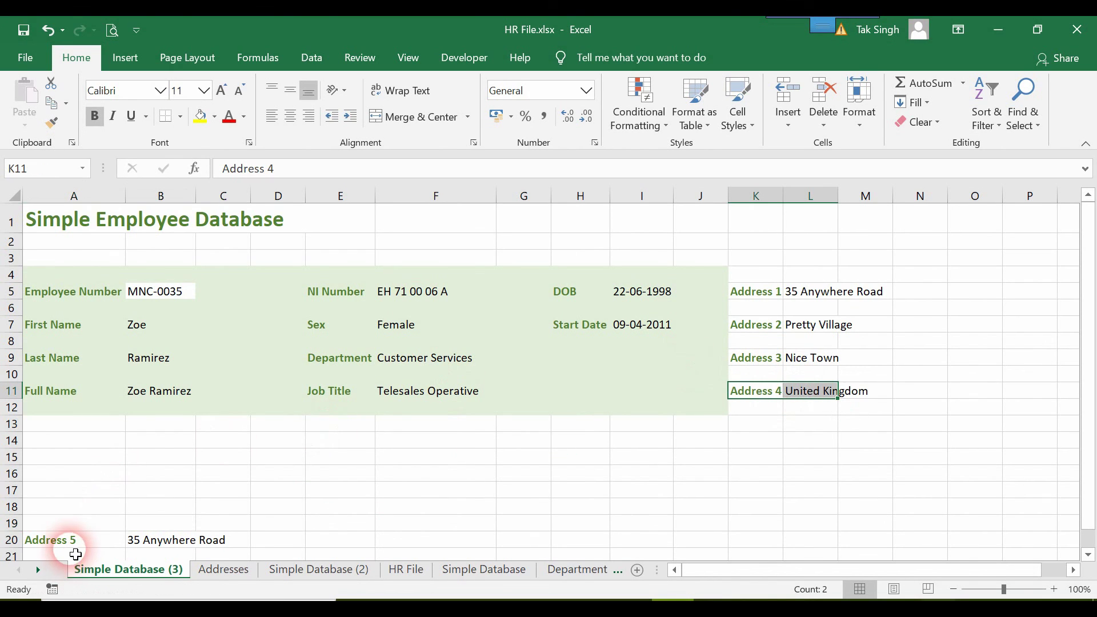
pyautogui.moveTo(74, 546); pyautogui.dragTo(859, 424)
pyautogui.click(677, 552)
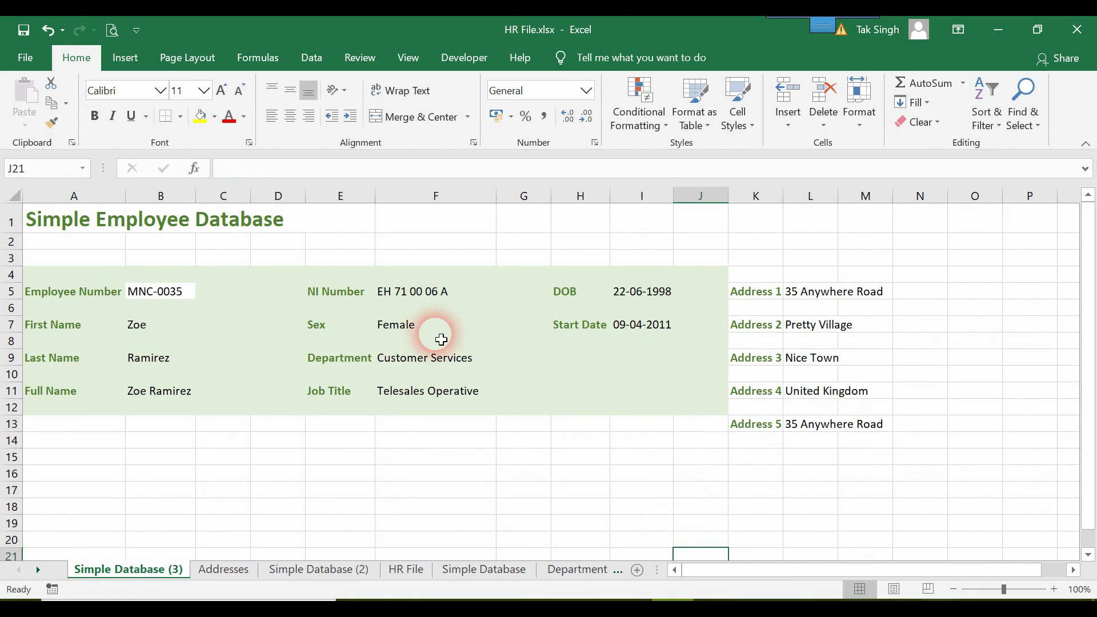
# Copy the green panel format of cell H11 onto A13:M13 with Format Painter.
pyautogui.click(598, 394)
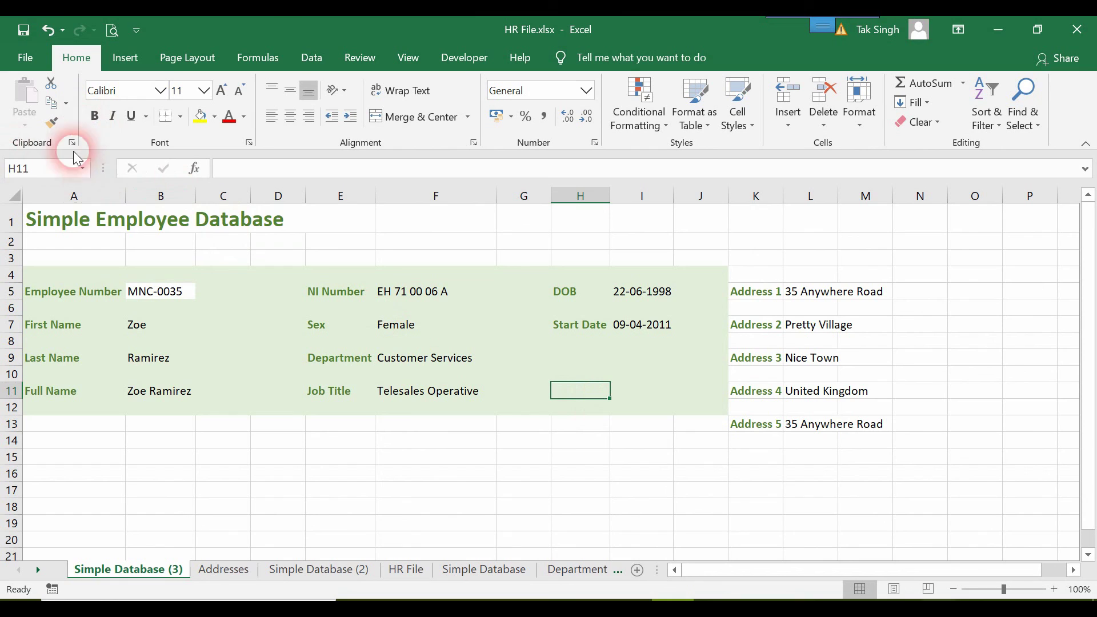
pyautogui.click(54, 125)
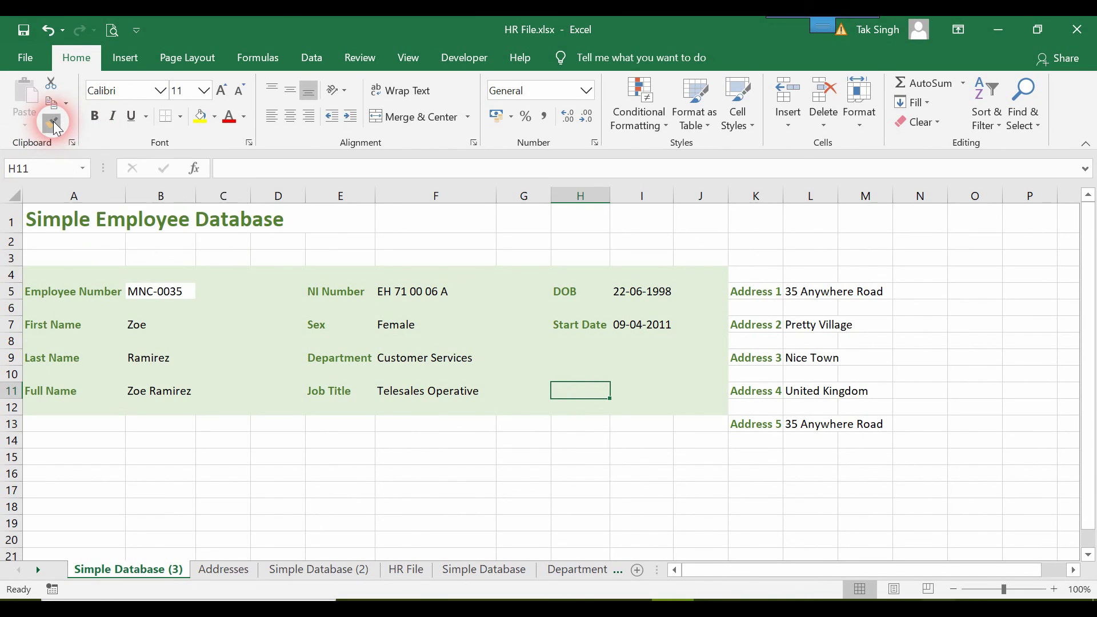
pyautogui.moveTo(93, 428)
pyautogui.mouseDown()
pyautogui.moveTo(805, 447)
pyautogui.moveTo(907, 430)
pyautogui.moveTo(902, 441)
pyautogui.moveTo(845, 424)
pyautogui.mouseUp()
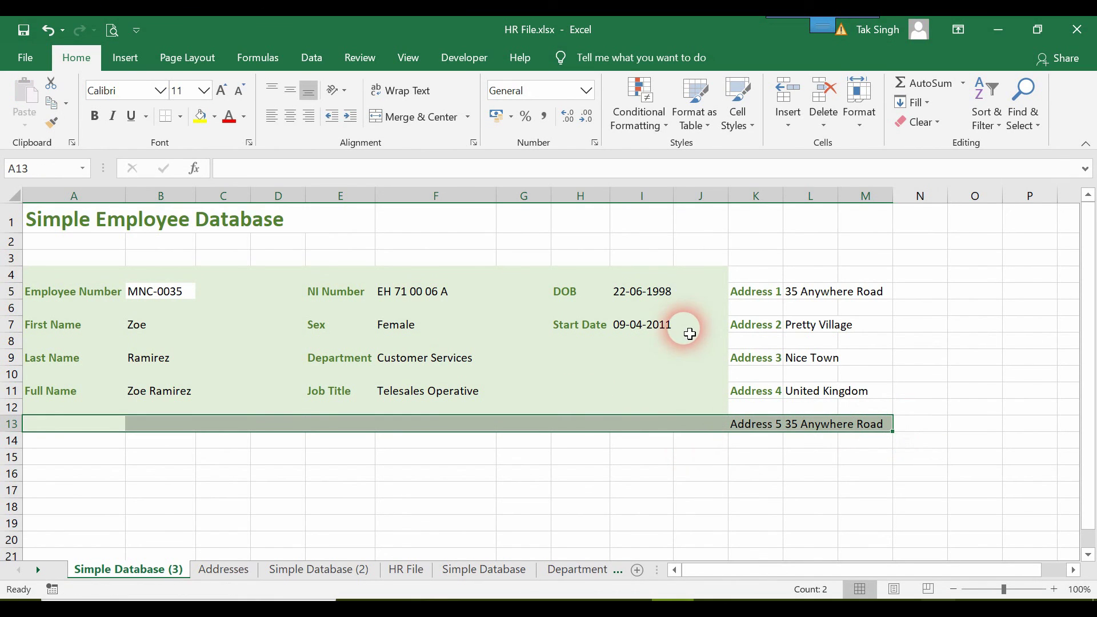
pyautogui.moveTo(688, 326); pyautogui.dragTo(355, 276)
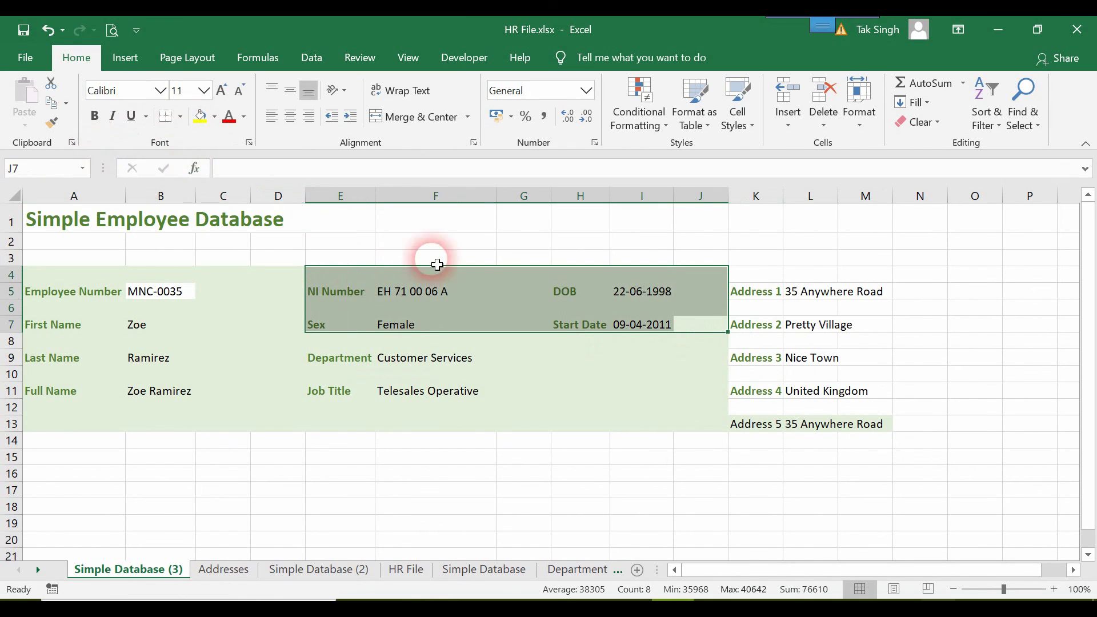
# Copy the green panel format of cell I8 onto the address block in columns K to M, starting at K4, with Format Painter.
pyautogui.click(647, 343)
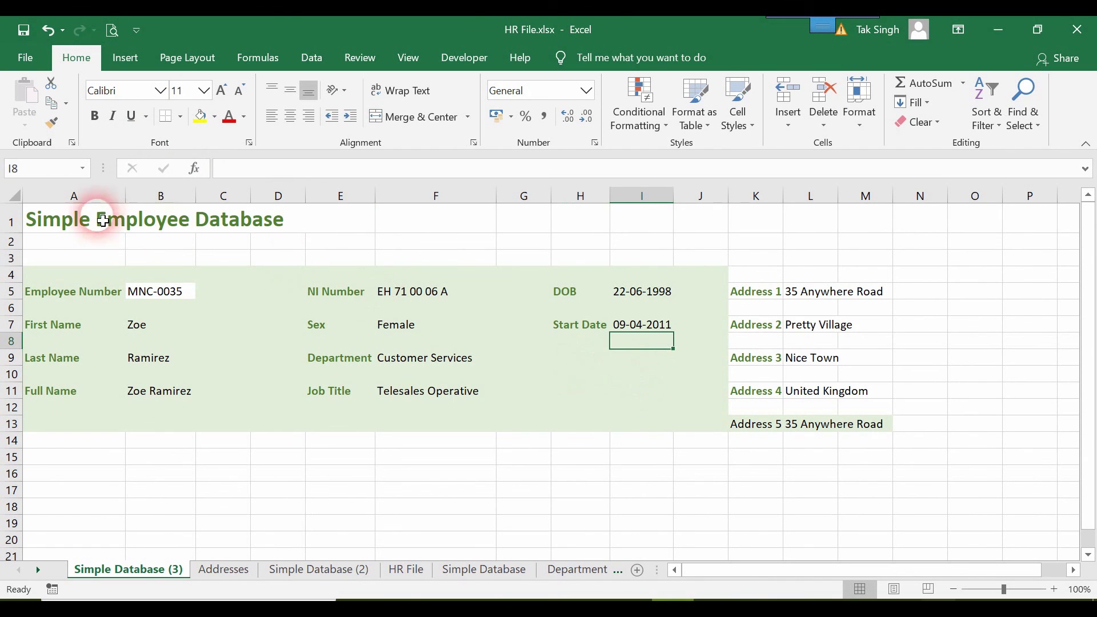
pyautogui.click(49, 124)
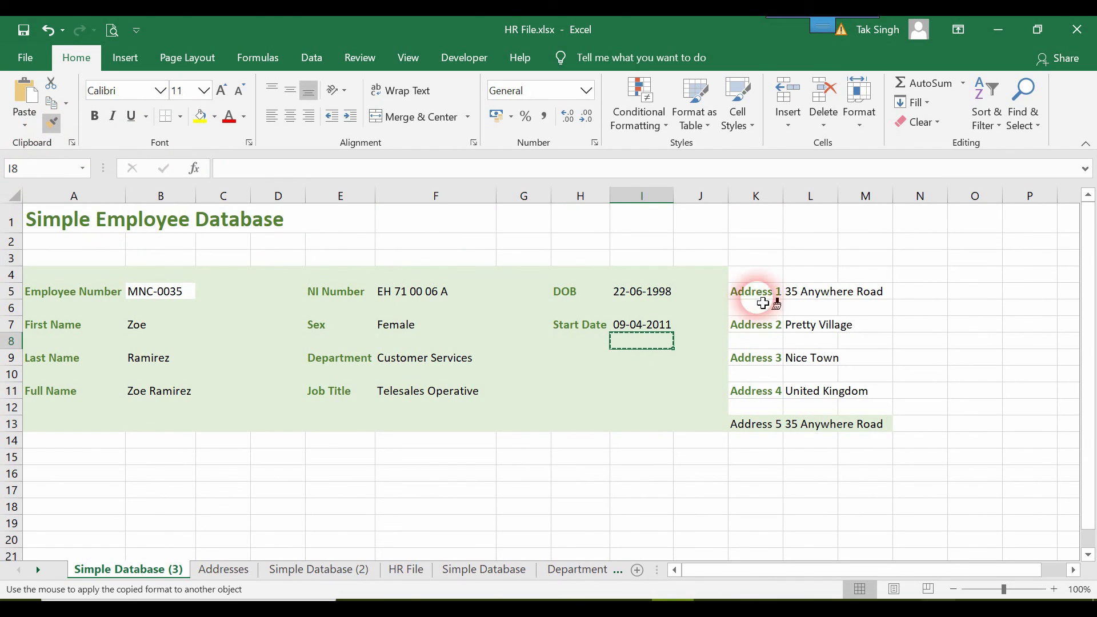
pyautogui.moveTo(752, 276)
pyautogui.mouseDown()
pyautogui.moveTo(903, 463)
pyautogui.moveTo(877, 418)
pyautogui.mouseUp()
pyautogui.click(973, 459)
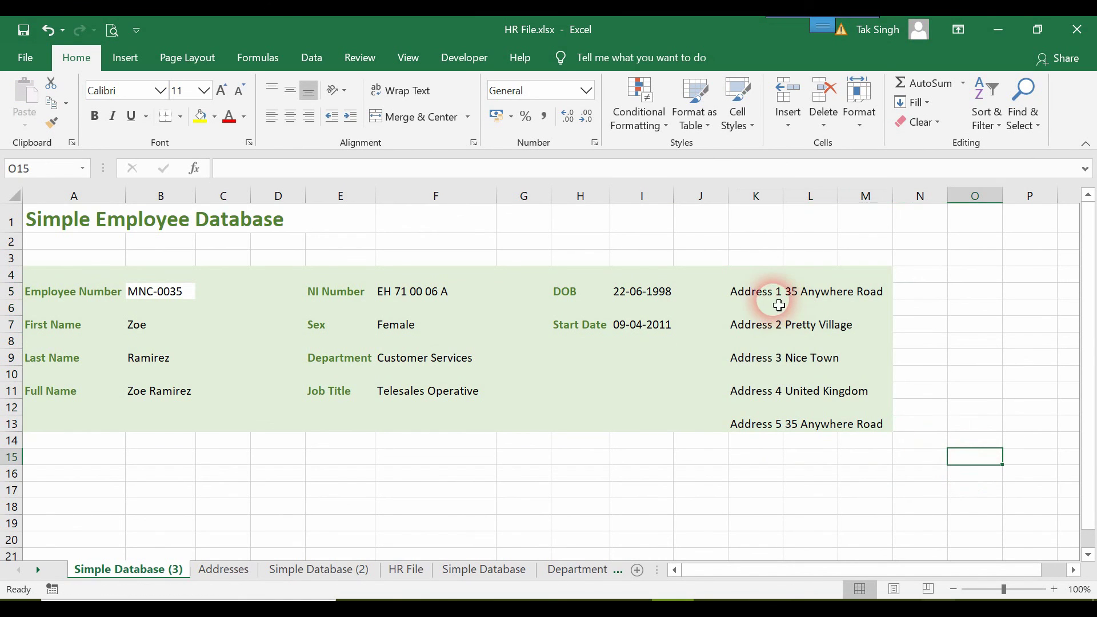
# Copy the Start Date label format from H7 onto the address labels in K5:K13 with Format Painter.
pyautogui.moveTo(758, 292); pyautogui.dragTo(762, 423)
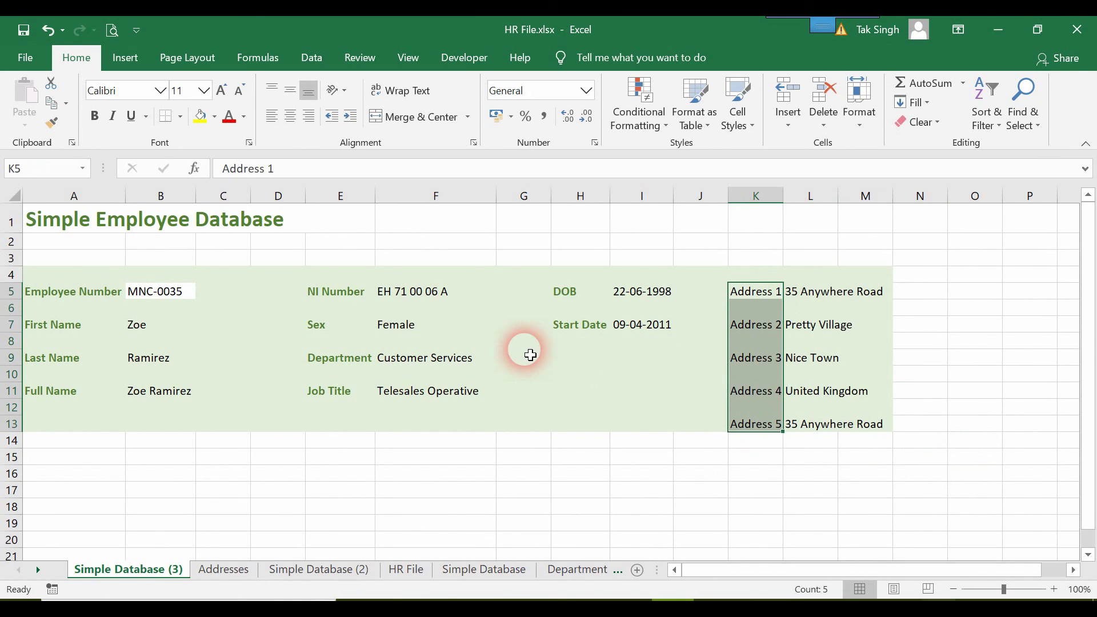
pyautogui.click(584, 326)
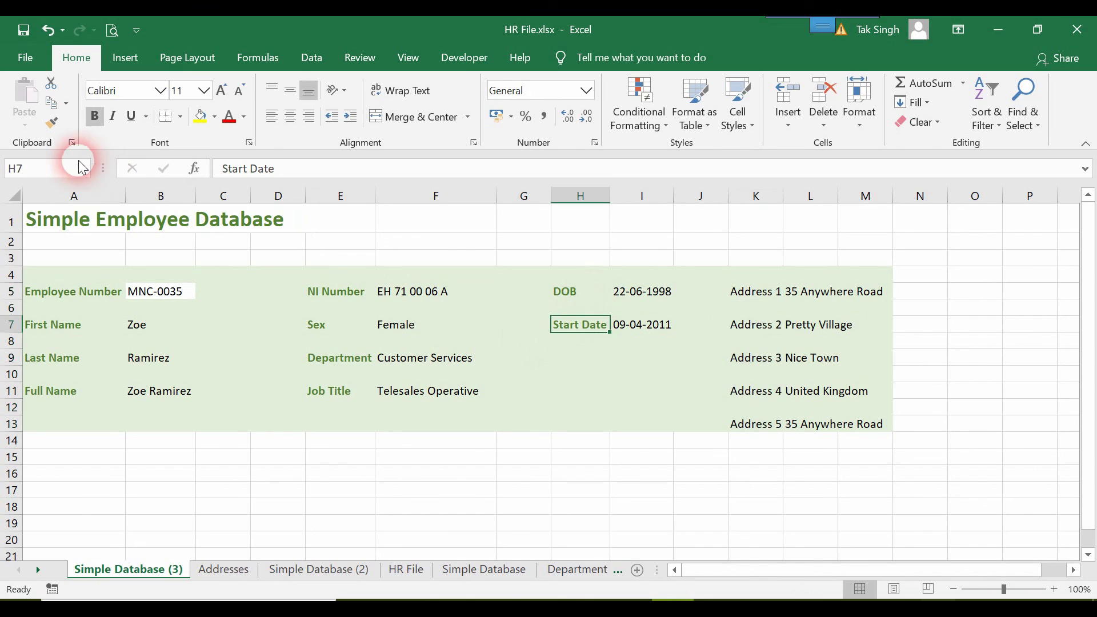
pyautogui.click(53, 122)
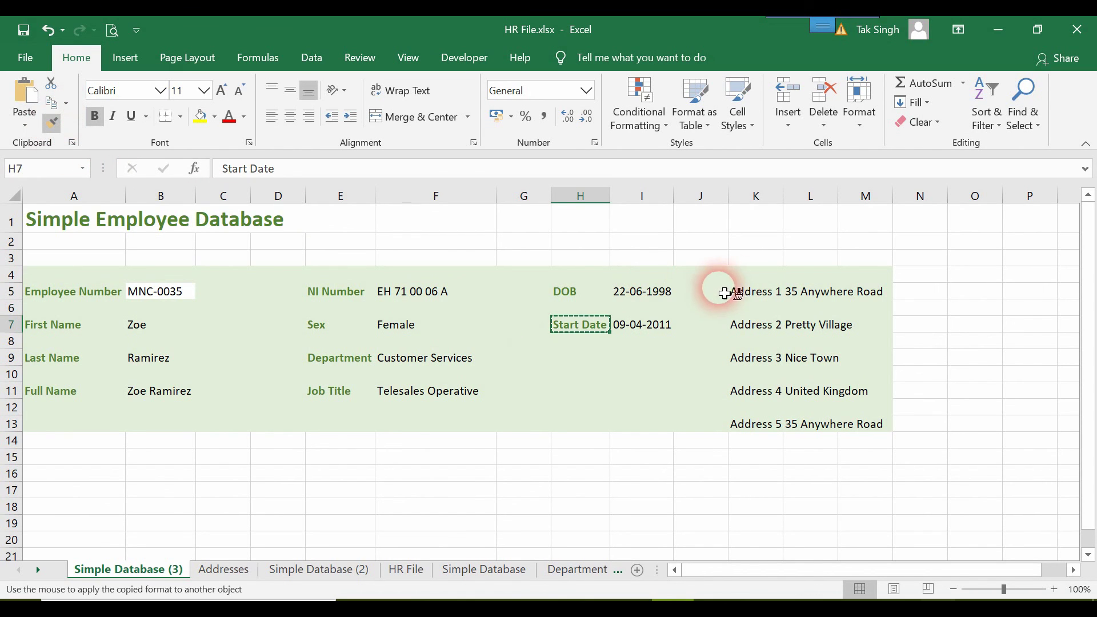
pyautogui.moveTo(743, 291); pyautogui.dragTo(774, 435)
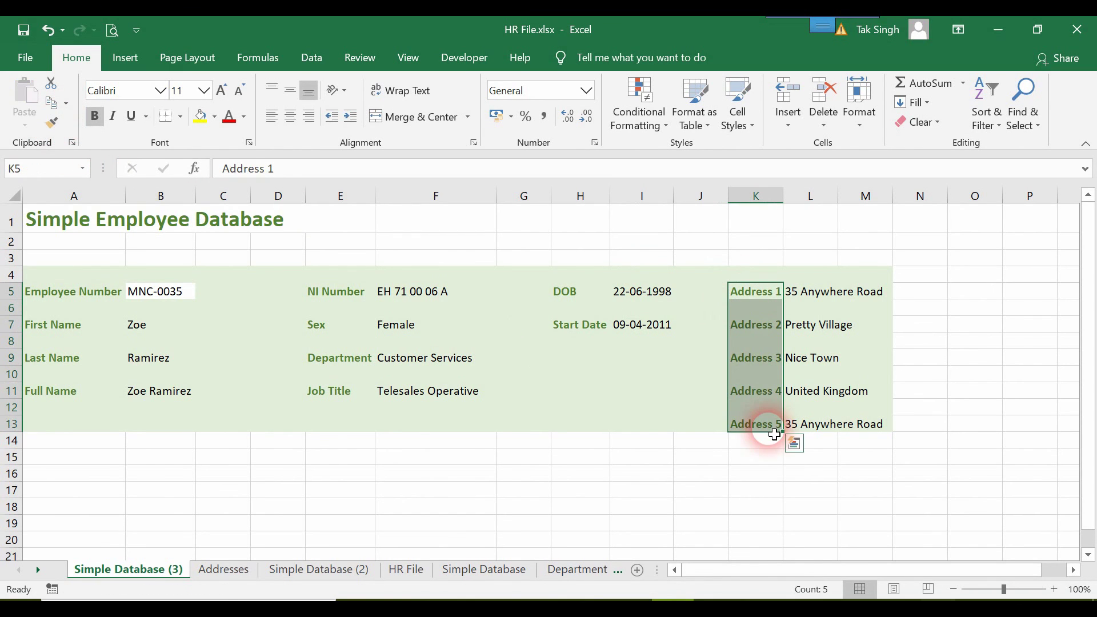
pyautogui.click(681, 394)
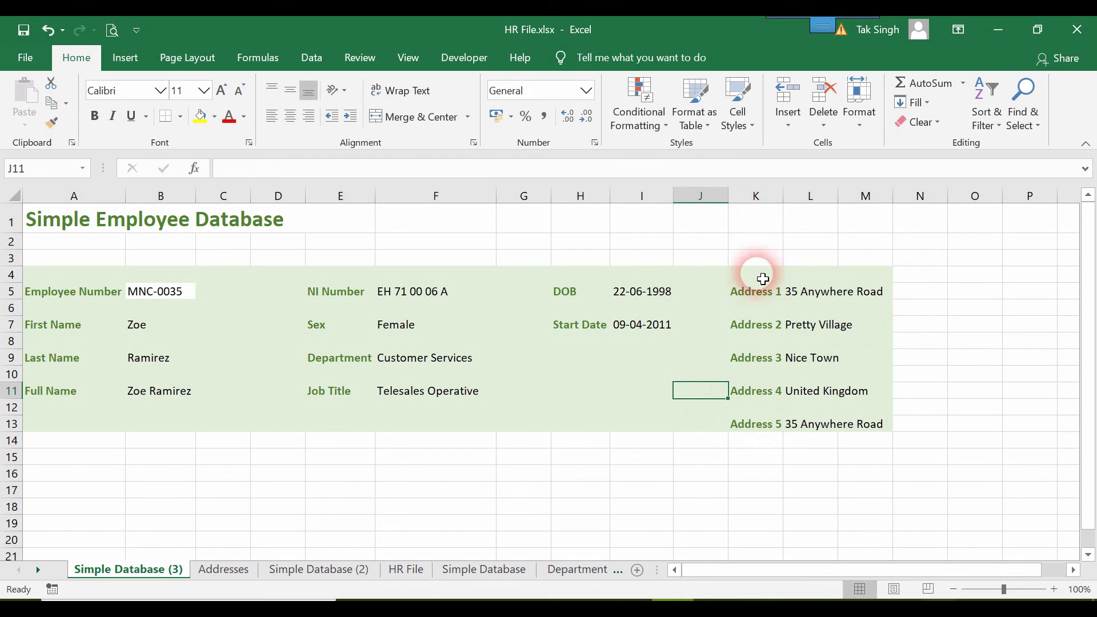
# AutoFit the widths of columns K and L to their address labels and values.
pyautogui.moveTo(756, 196); pyautogui.dragTo(810, 204)
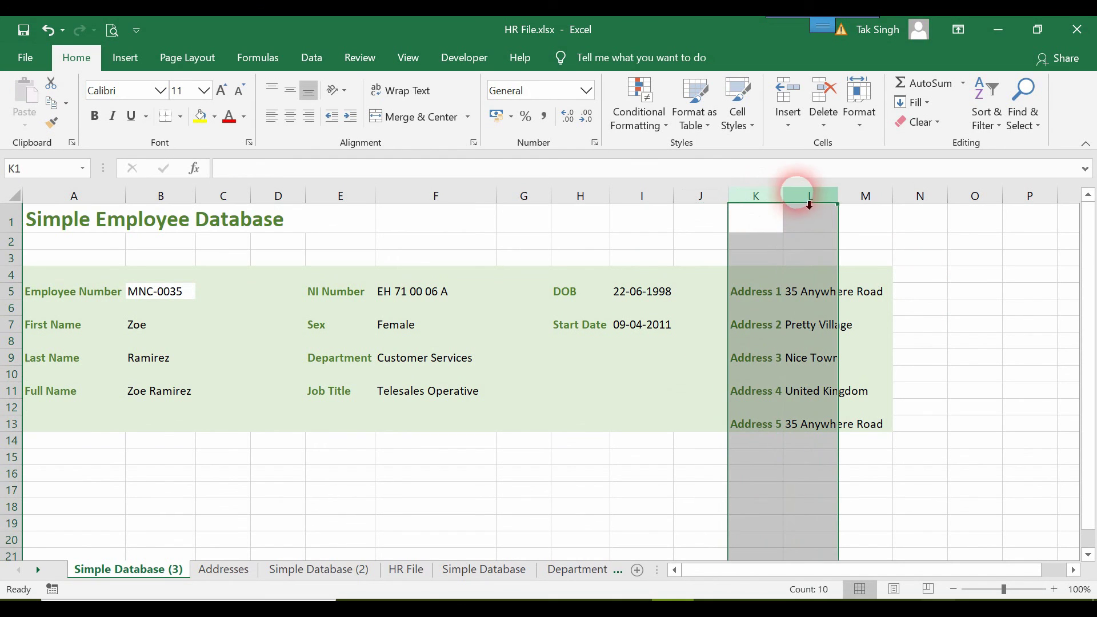
pyautogui.doubleClick(791, 202)
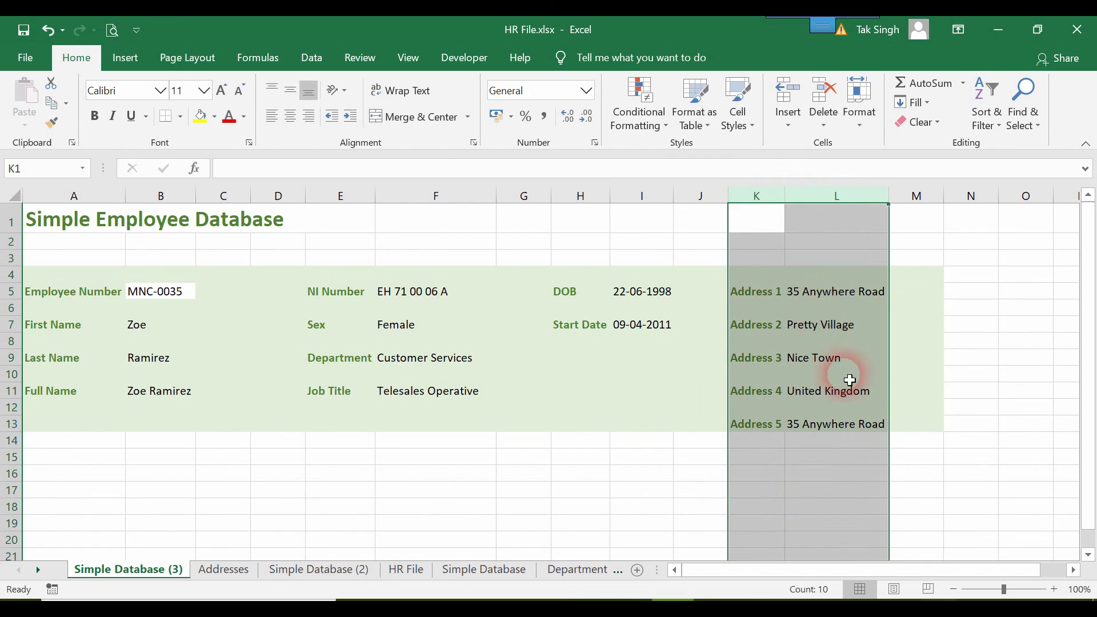
# Widen column K slightly to leave a gap between the address labels and their values in column L.
pyautogui.click(971, 410)
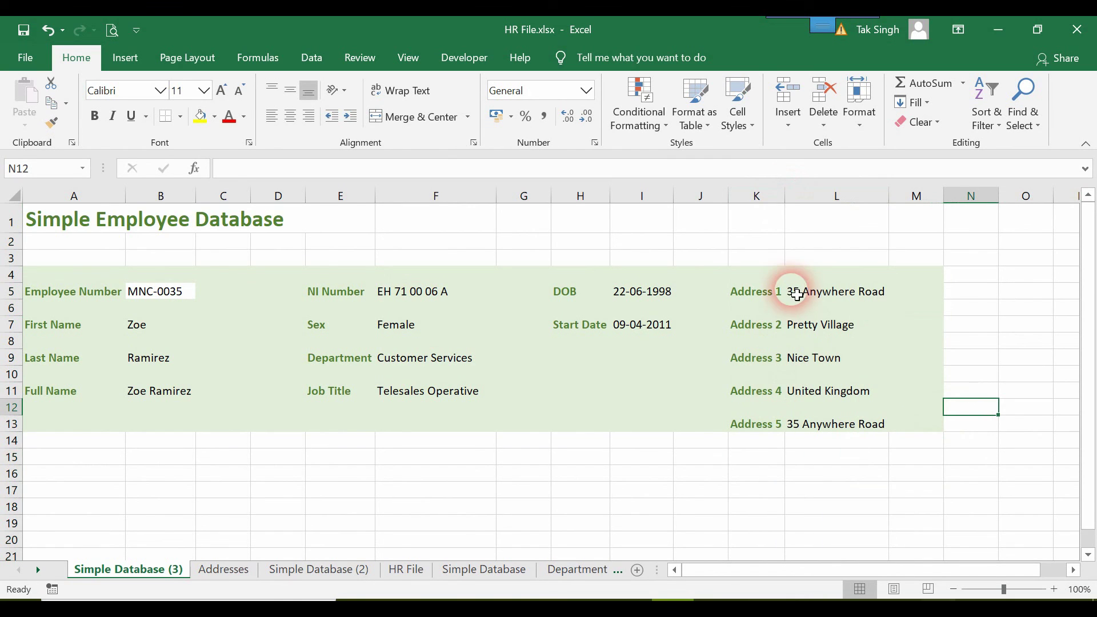
pyautogui.moveTo(791, 199); pyautogui.dragTo(797, 198)
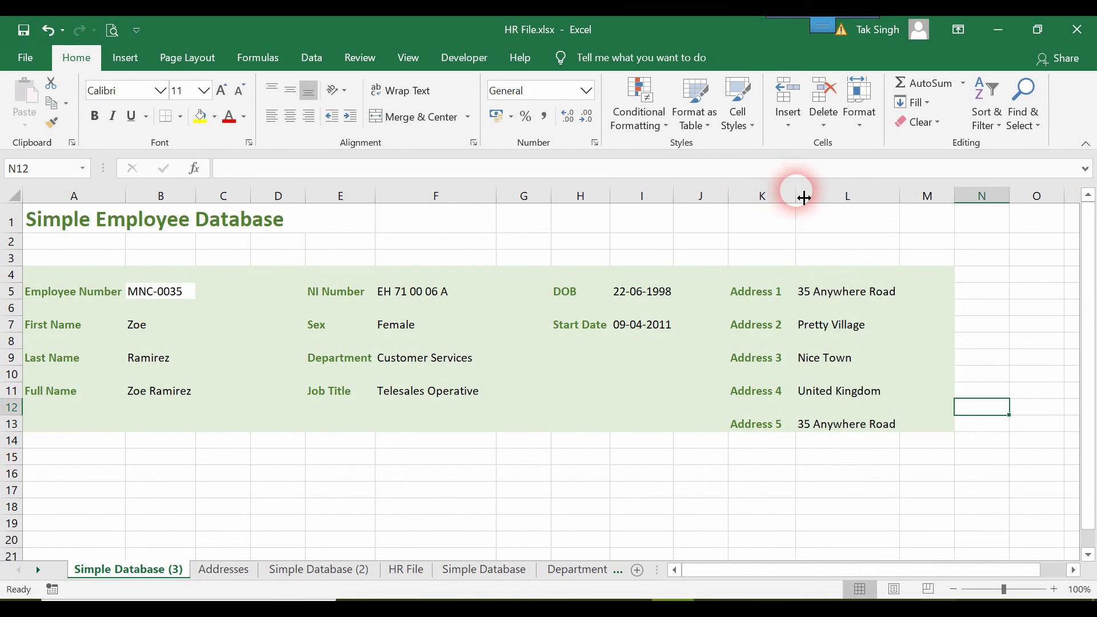
pyautogui.click(765, 499)
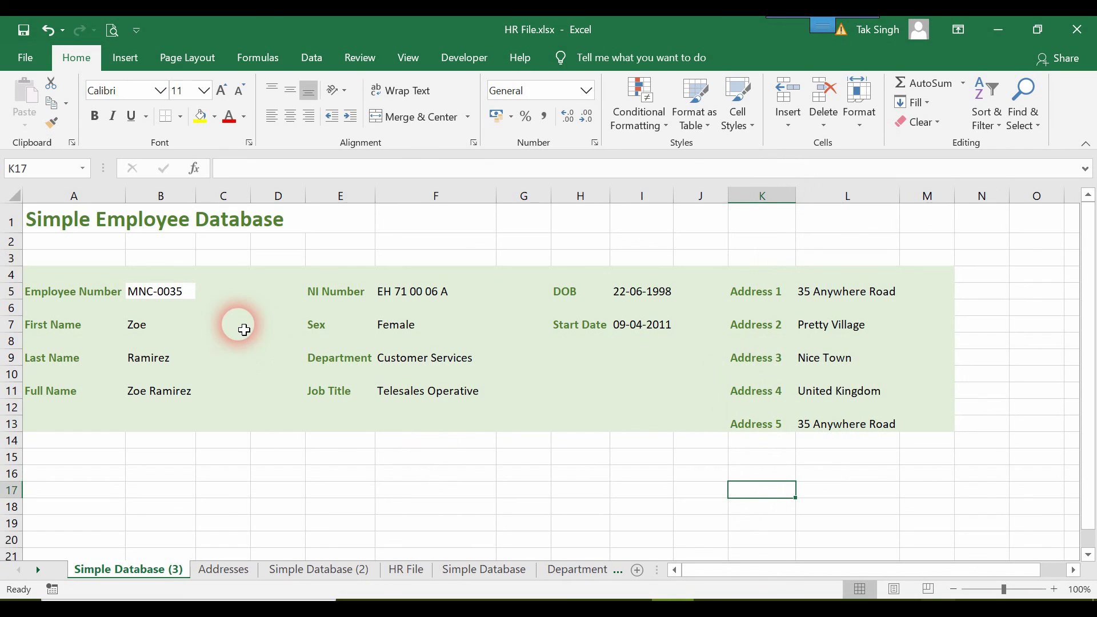
# Test the address lookups by changing the Employee Number in B5 to the one six entries after the current one.
pyautogui.click(176, 296)
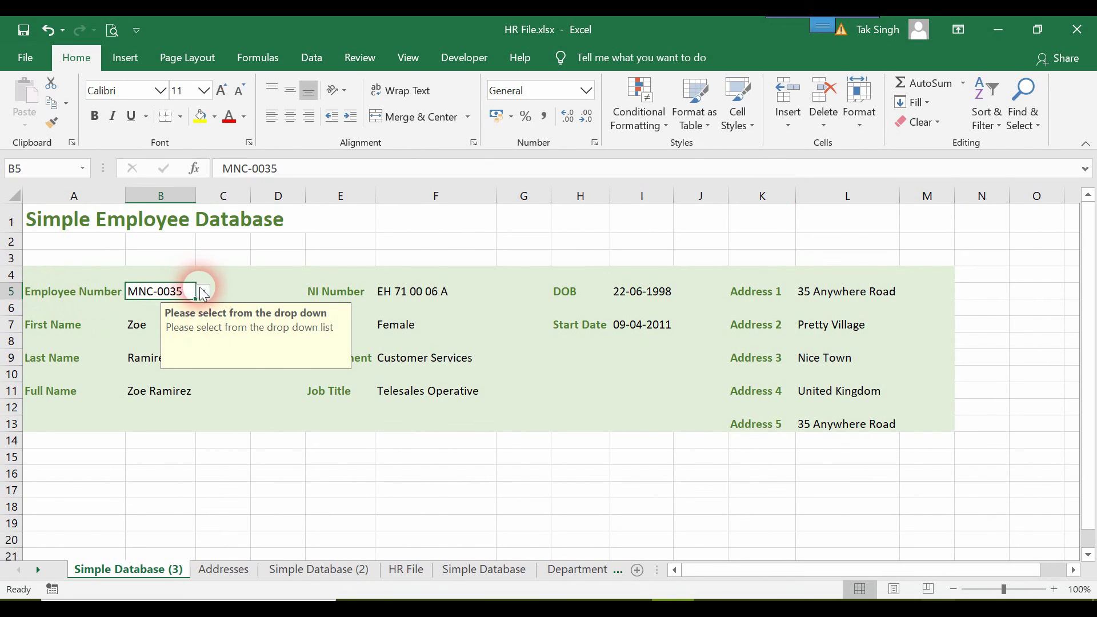
pyautogui.click(203, 292)
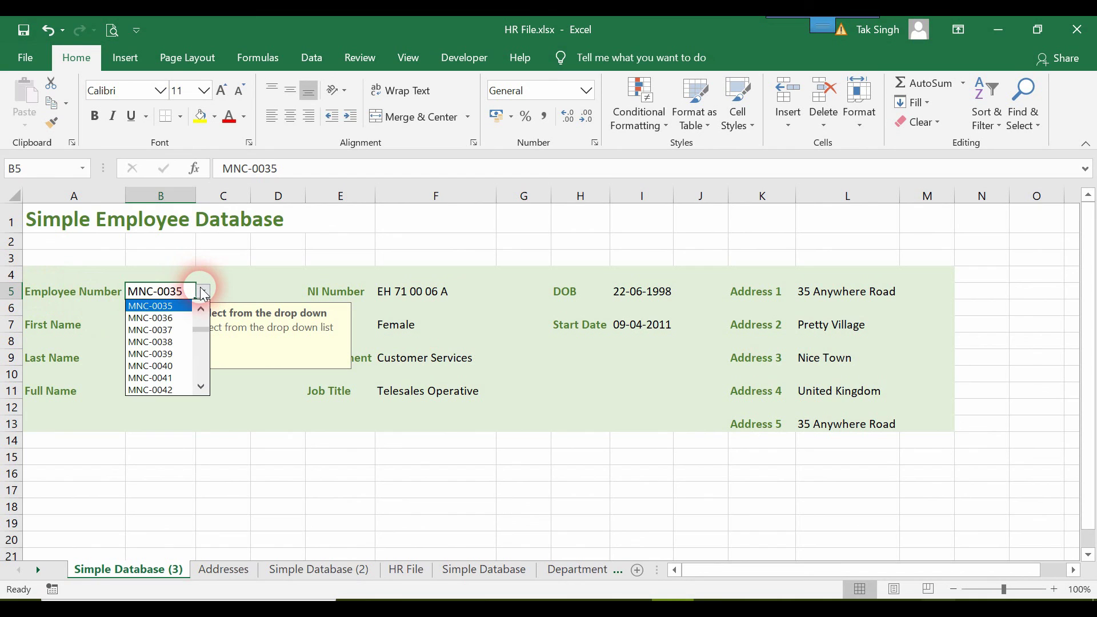
pyautogui.click(181, 379)
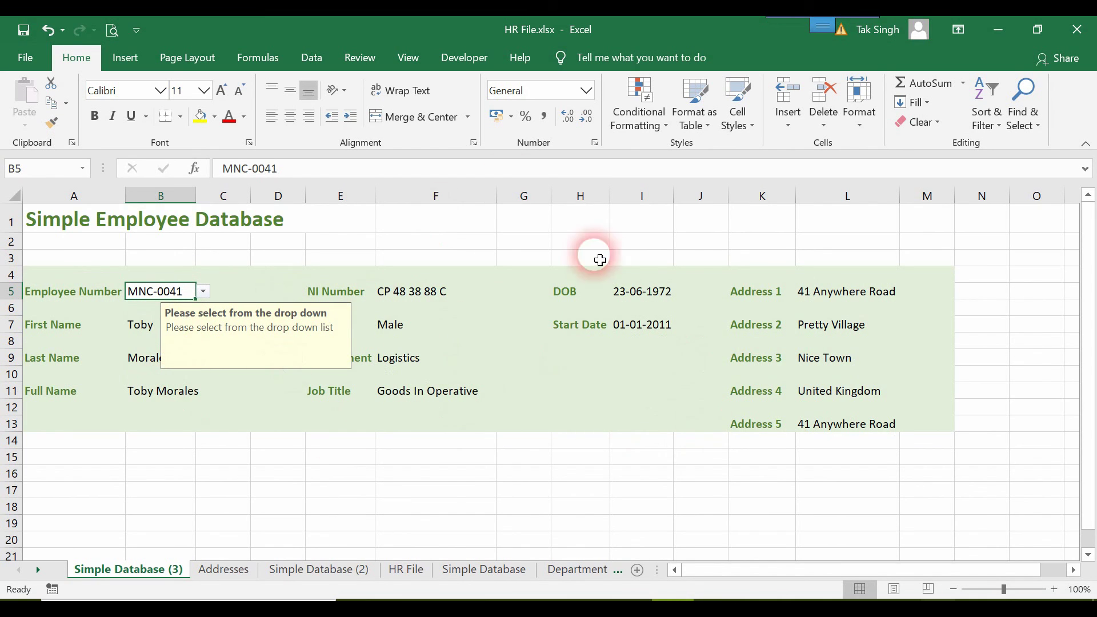